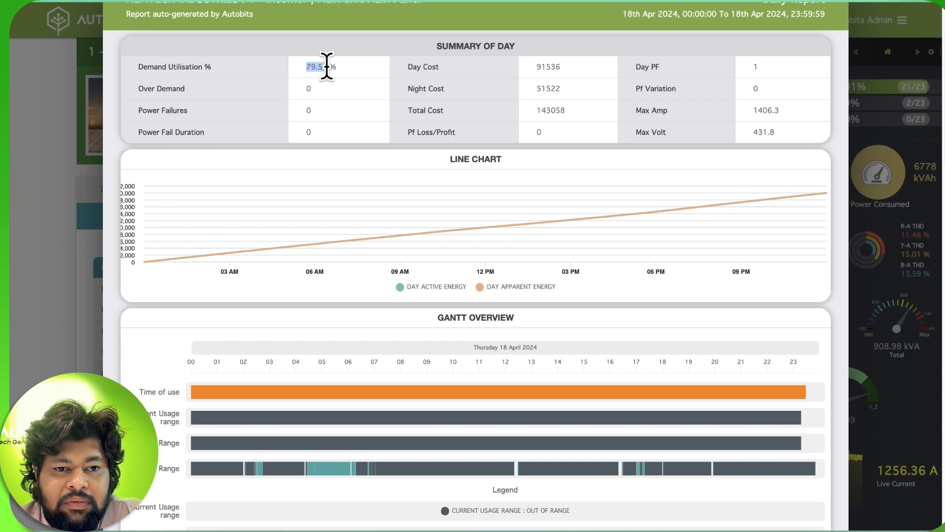
Step: Examine the demand utilisation and the day, night and total cost figures in the daily report's Summary of Day
left_click(333, 66)
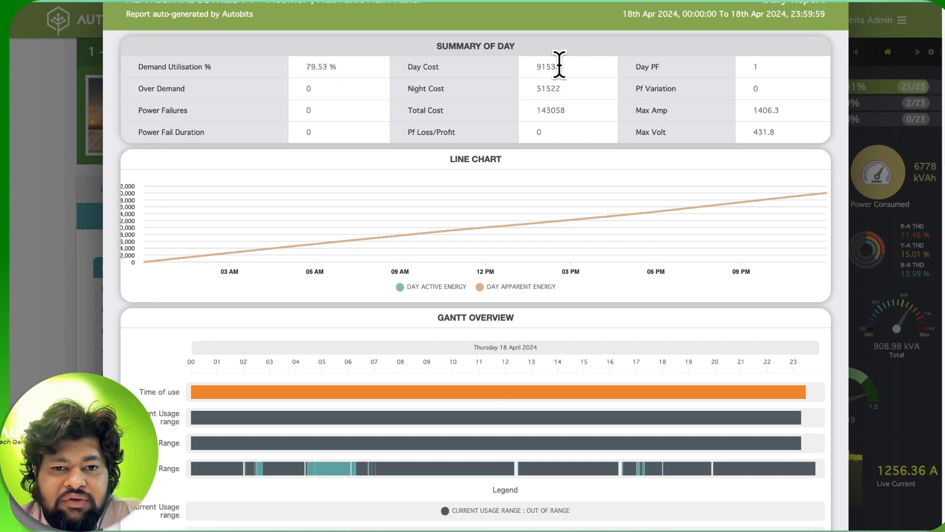
left_click_drag(535, 90, 561, 96)
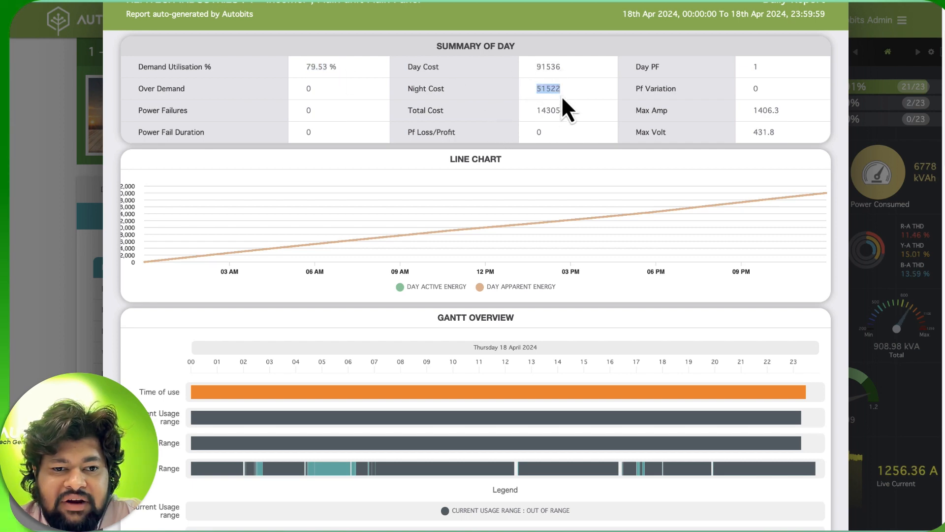
left_click(536, 112)
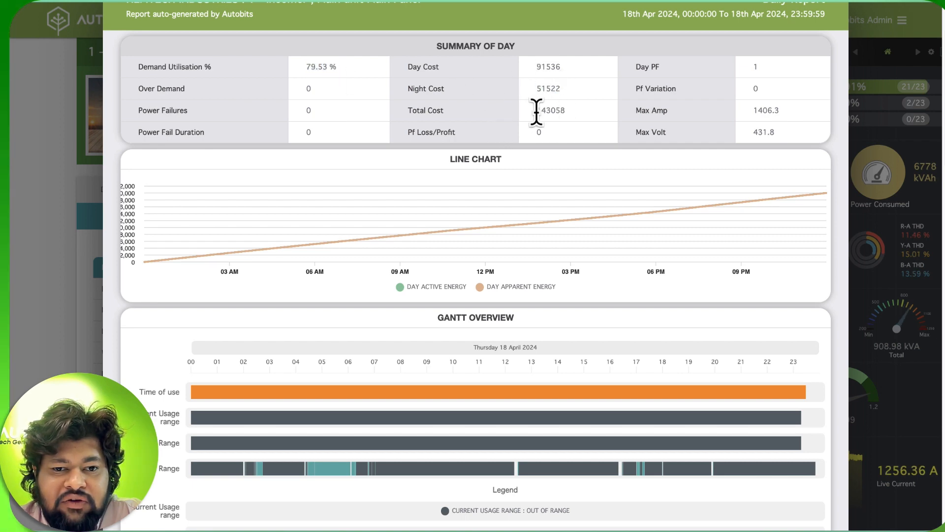
double_click(542, 66)
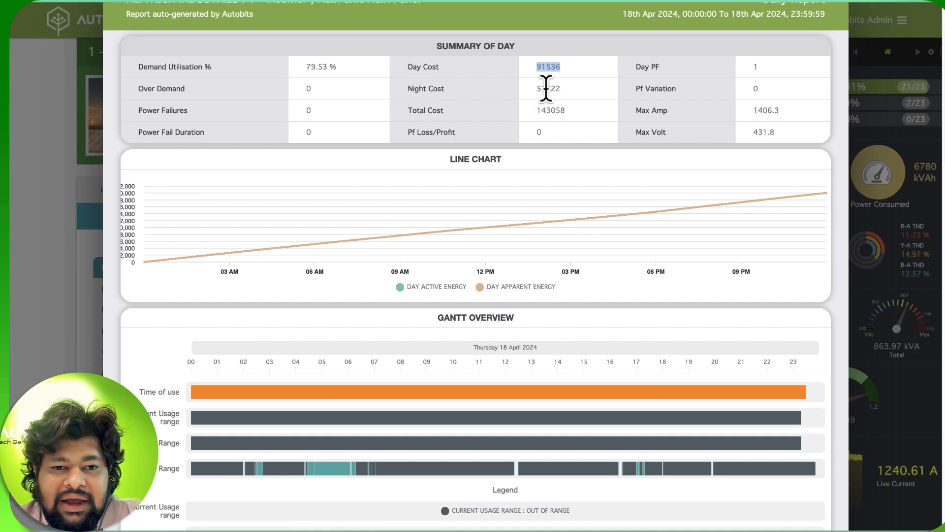
double_click(547, 88)
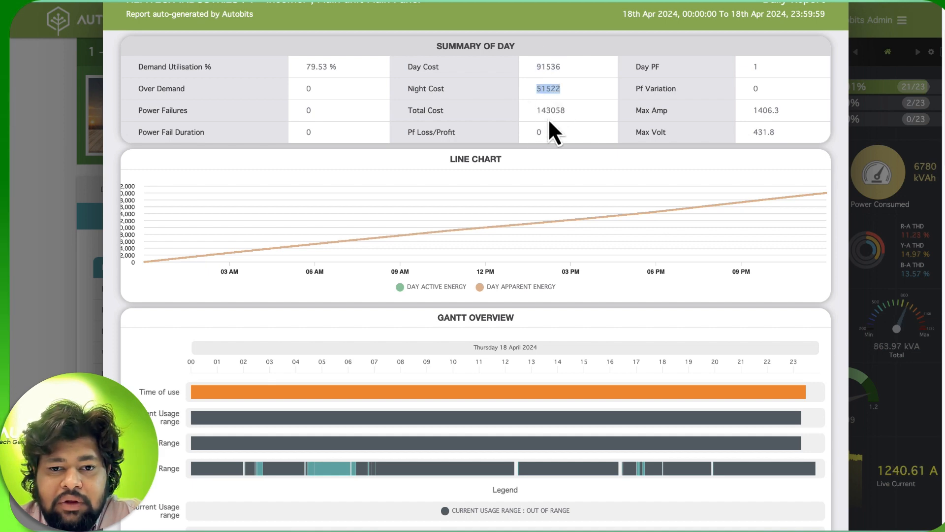
double_click(551, 111)
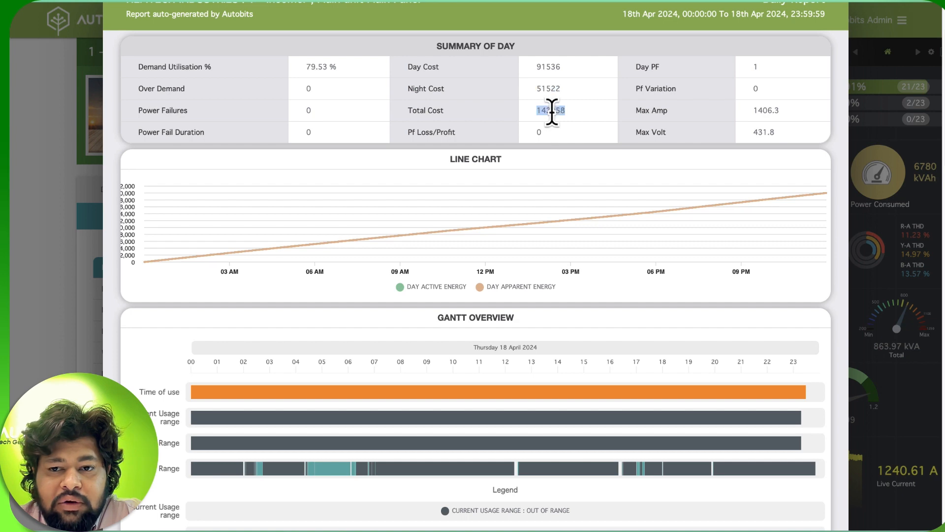
Step: Check the power factor, maximum current and voltage, over demand and power failure entries in the day summary
left_click(768, 68)
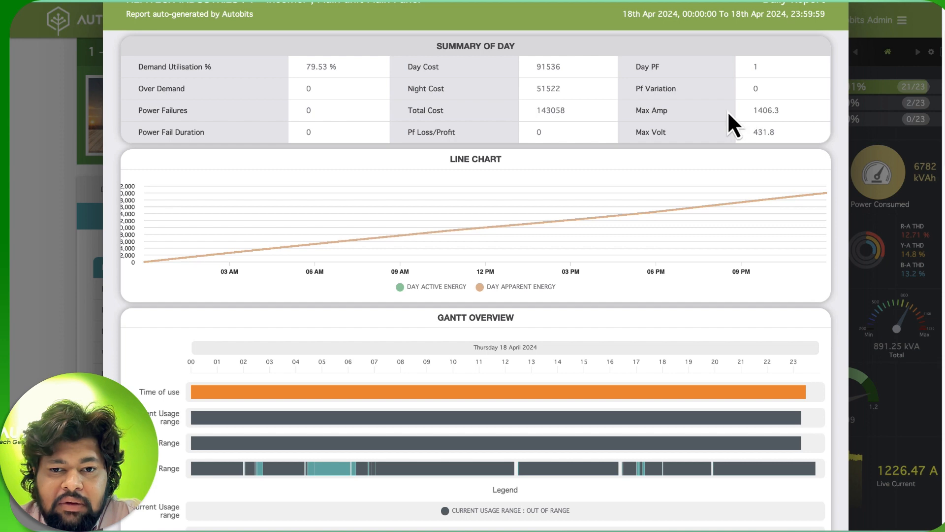
double_click(777, 109)
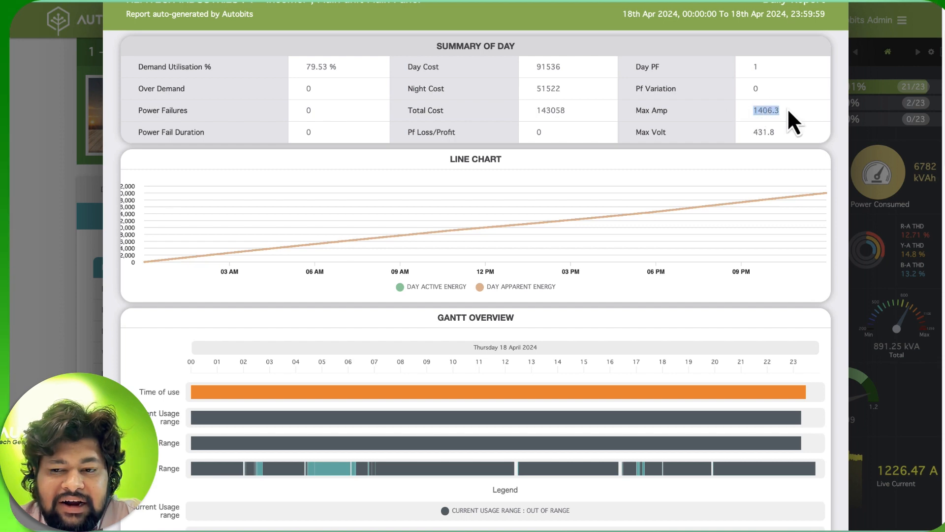
left_click(758, 132)
double_click(773, 131)
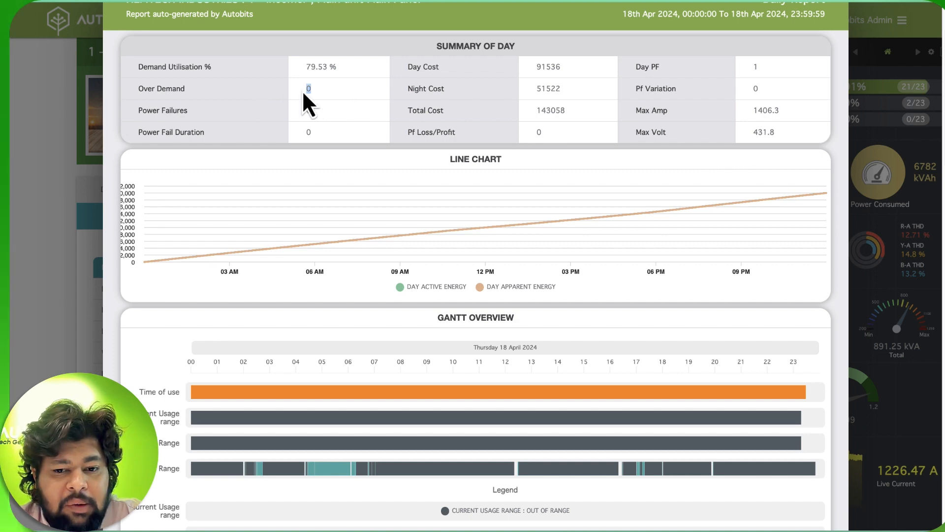
left_click(321, 95)
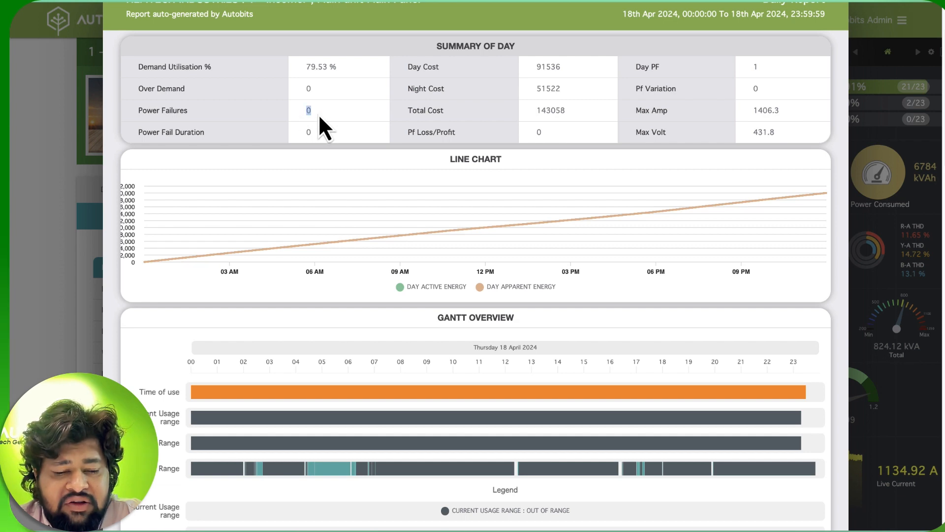
left_click(308, 132)
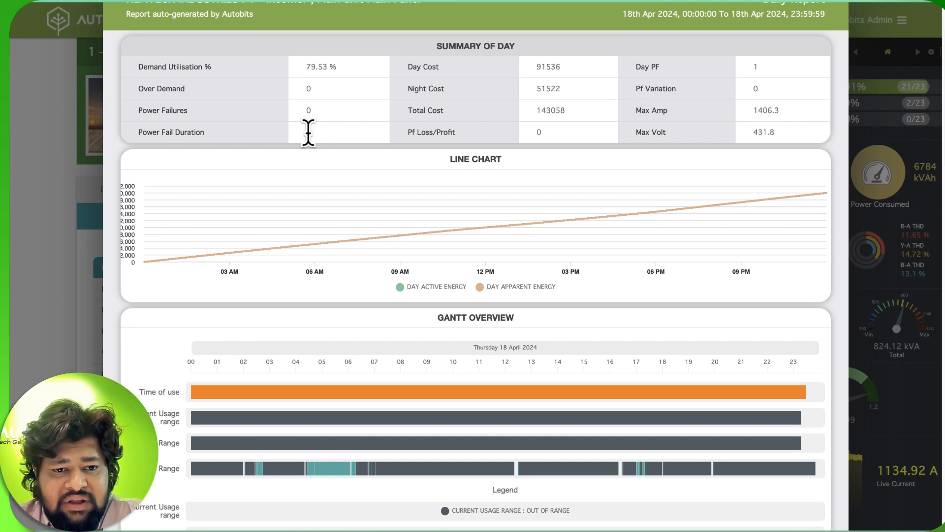
left_click(305, 143)
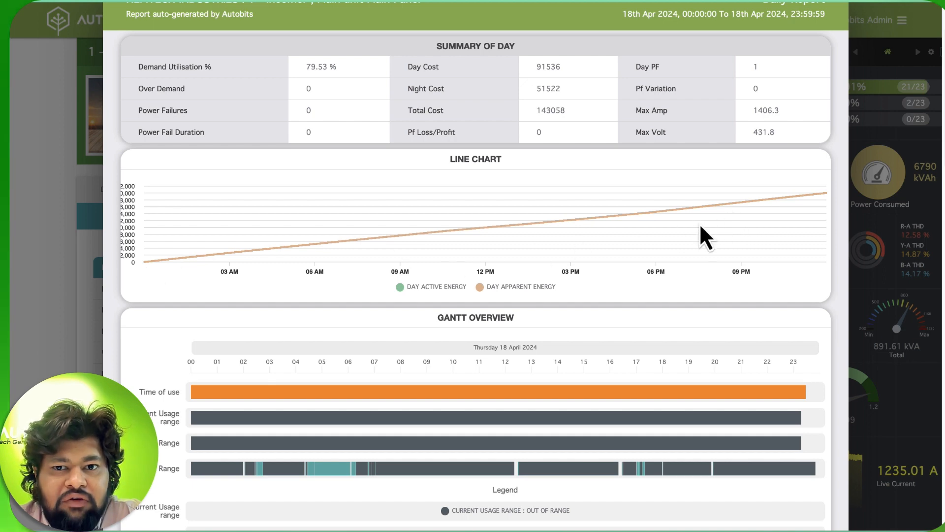
Step: Review the report's Gantt Overview, followed by the Unit Comparison and Power Health charts
scroll(689, 231, "down", 3)
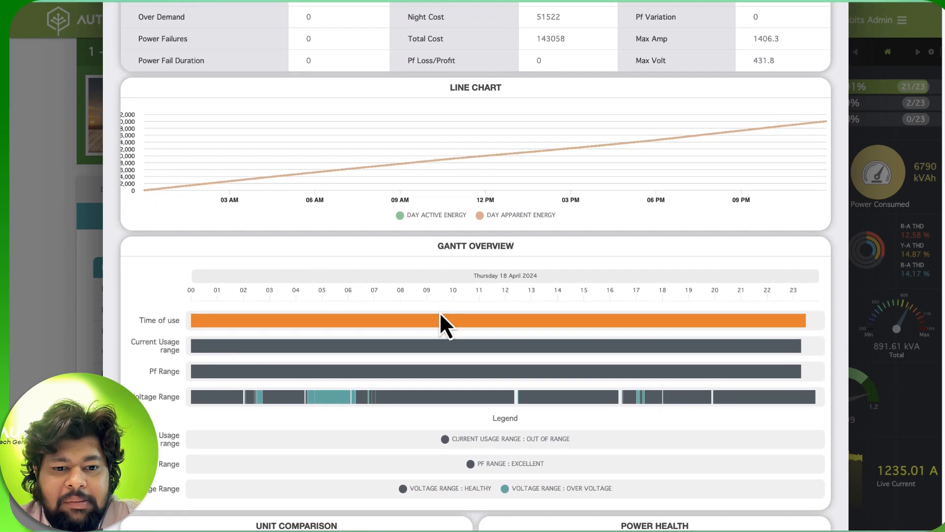
scroll(347, 327, "down", 1)
scroll(340, 339, "down", 5)
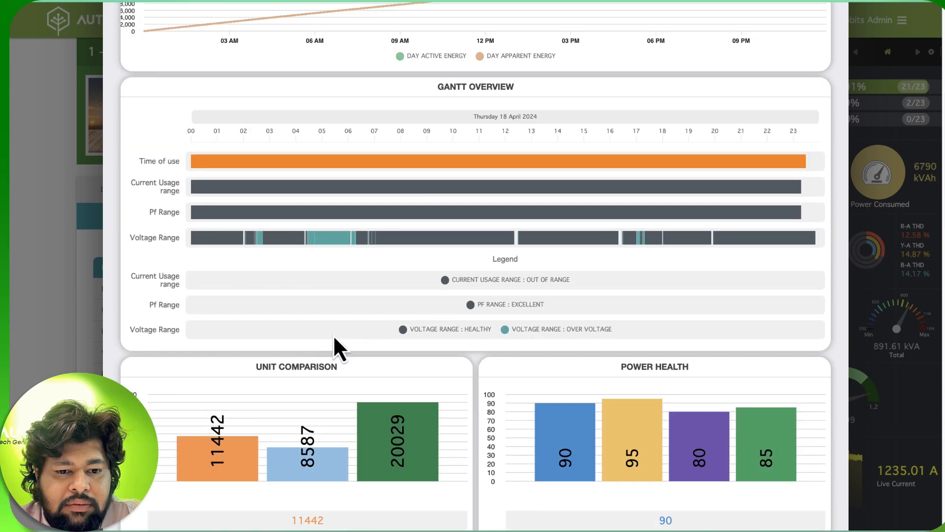
scroll(335, 344, "down", 1)
scroll(276, 216, "up", 1)
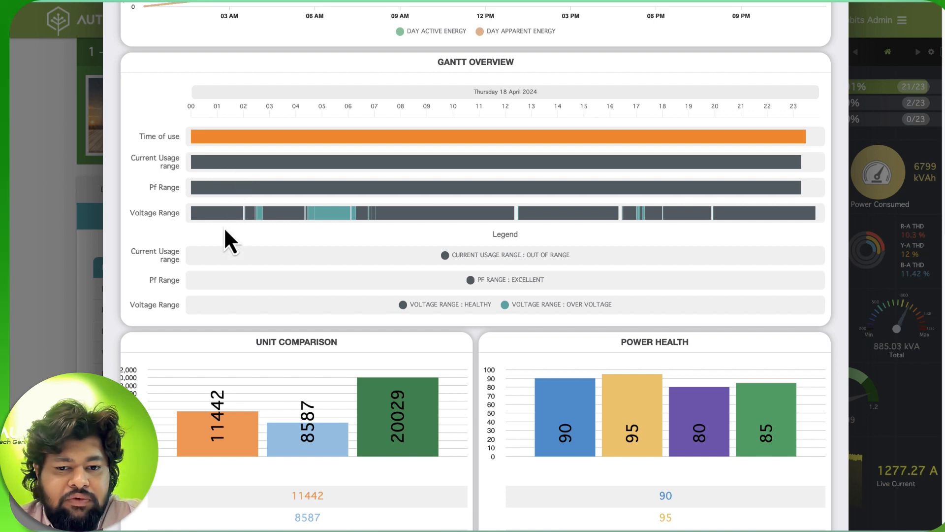
scroll(225, 225, "down", 2)
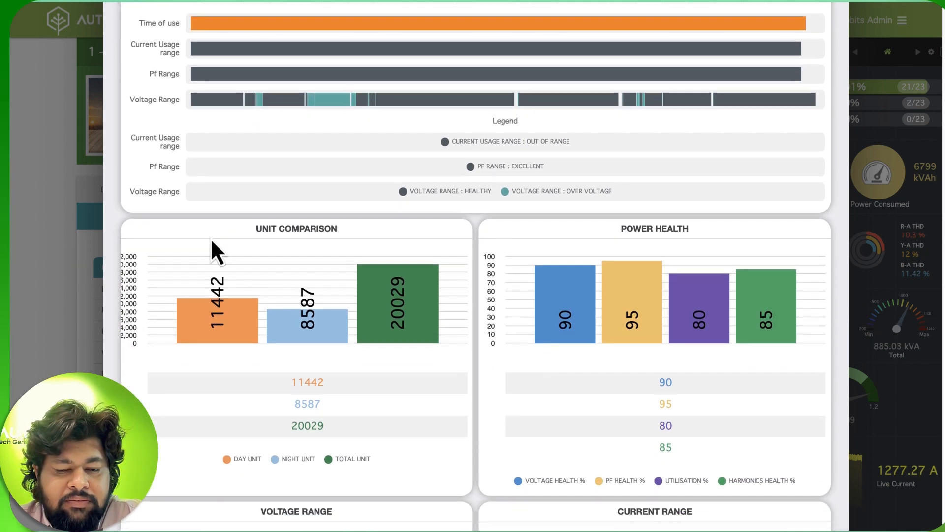
scroll(212, 241, "down", 3)
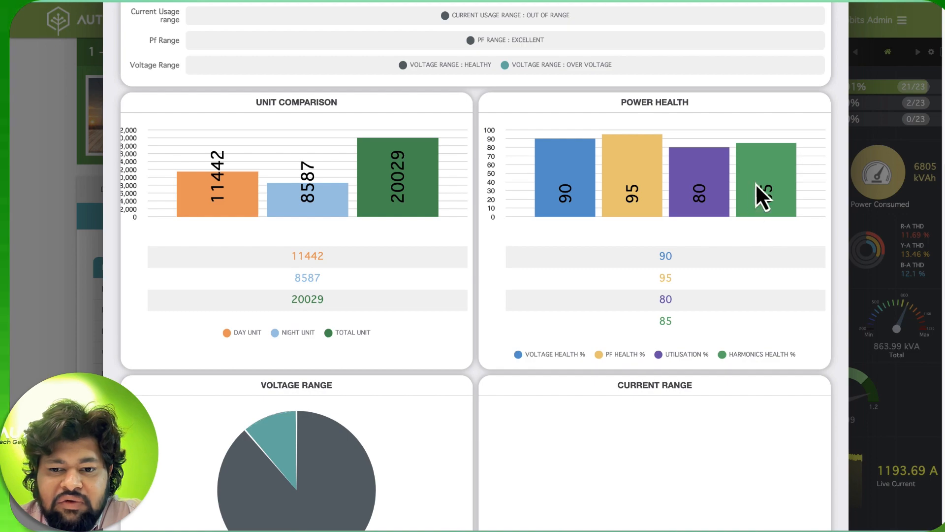
Step: Review the voltage and current range and trend charts, the power comparison, the power interruptions and the alarm list
scroll(697, 227, "down", 7)
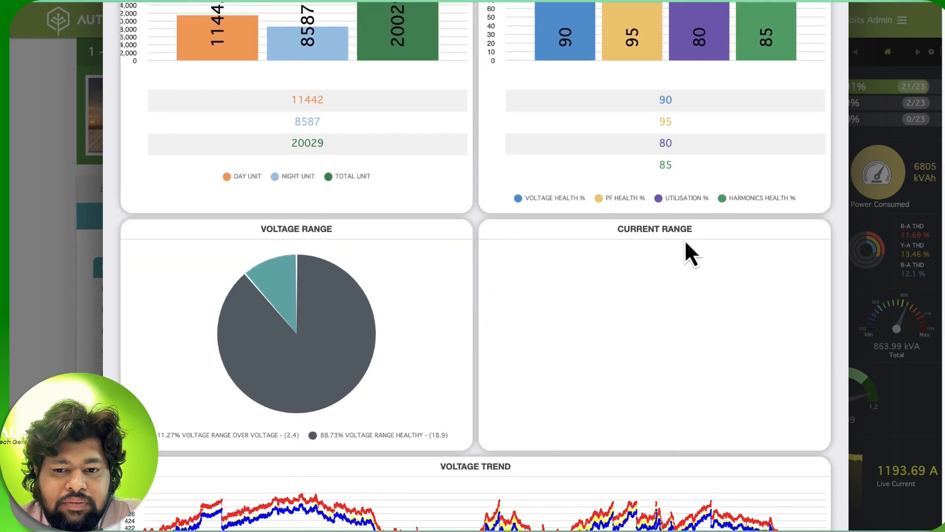
scroll(383, 294, "down", 2)
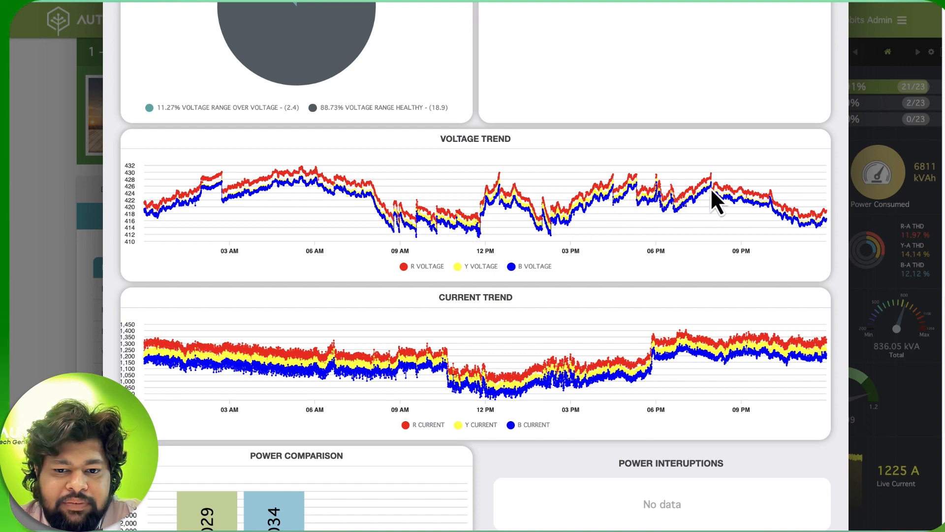
scroll(610, 215, "down", 3)
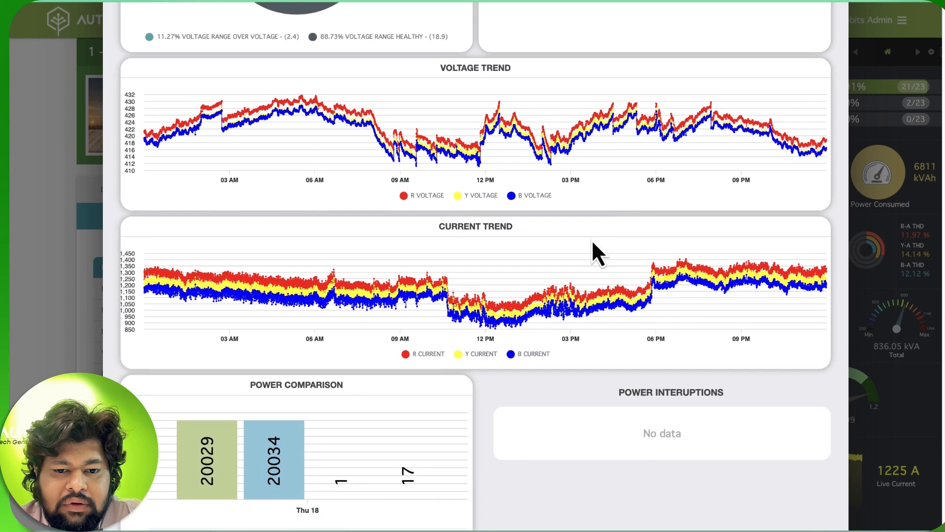
scroll(194, 198, "up", 1)
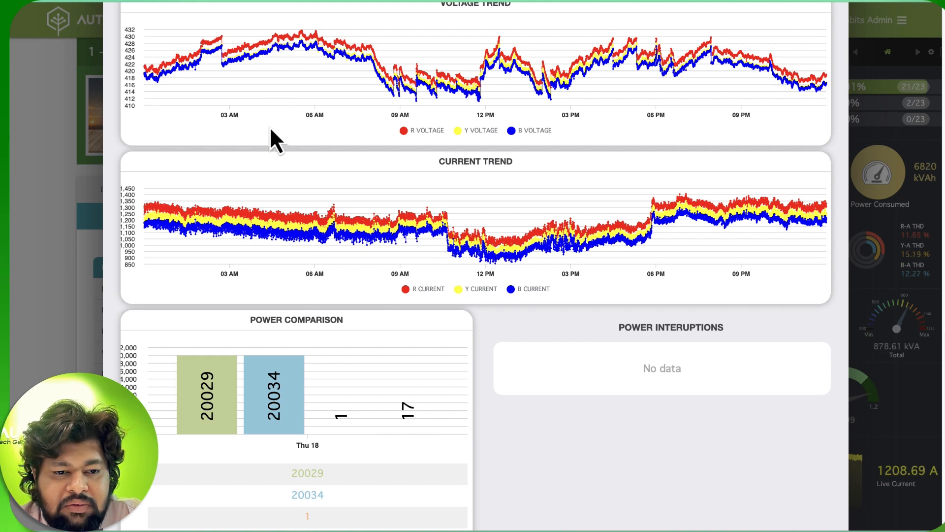
scroll(289, 214, "down", 5)
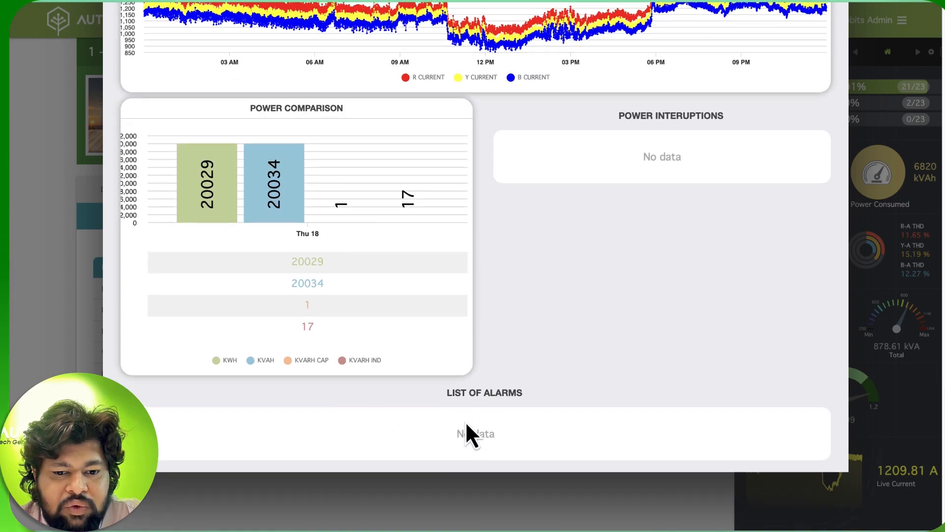
scroll(628, 126, "up", 3)
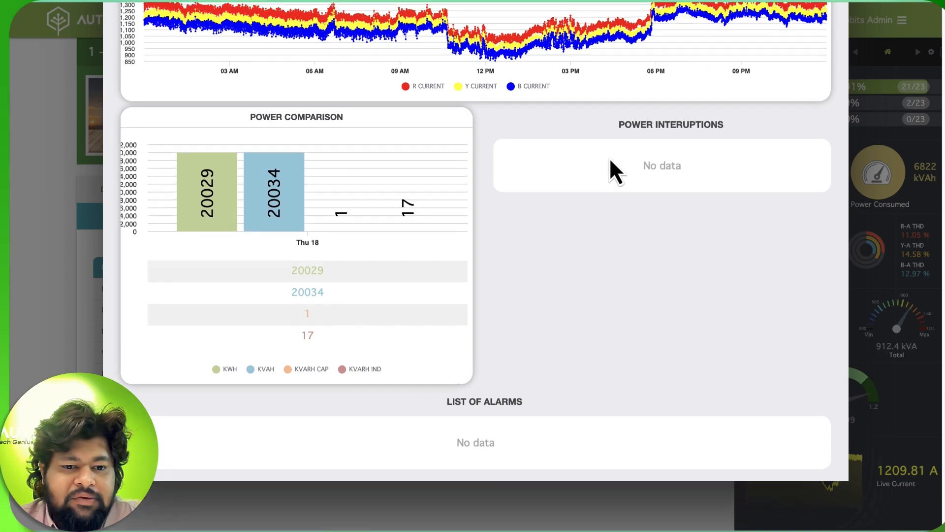
scroll(589, 166, "up", 12)
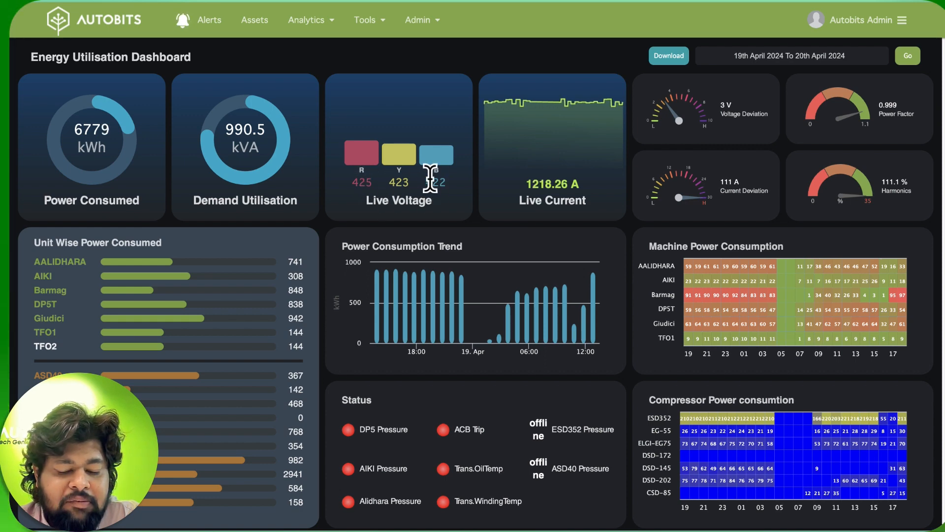
Step: Examine the live readings and the Unit Wise Power Consumed list on the Energy Utilisation Dashboard
mouse_move(507, 106)
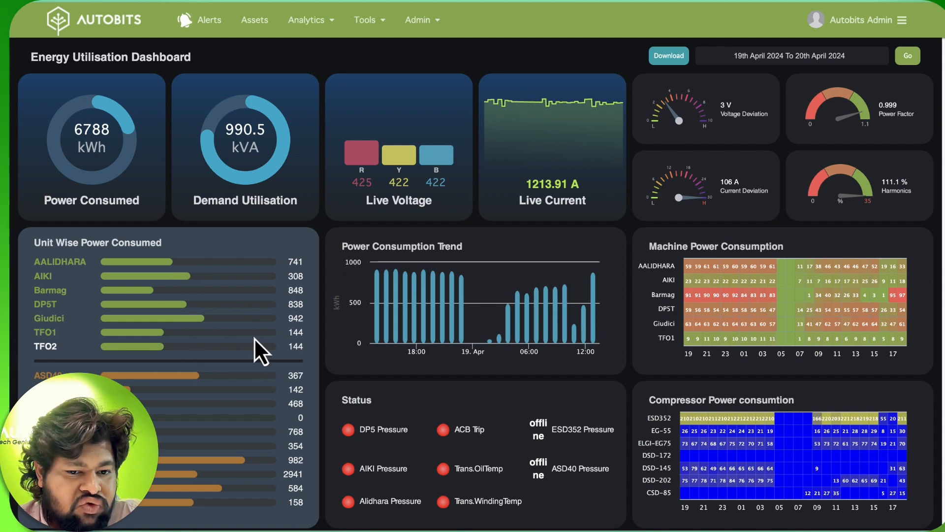
scroll(155, 392, "down", 1)
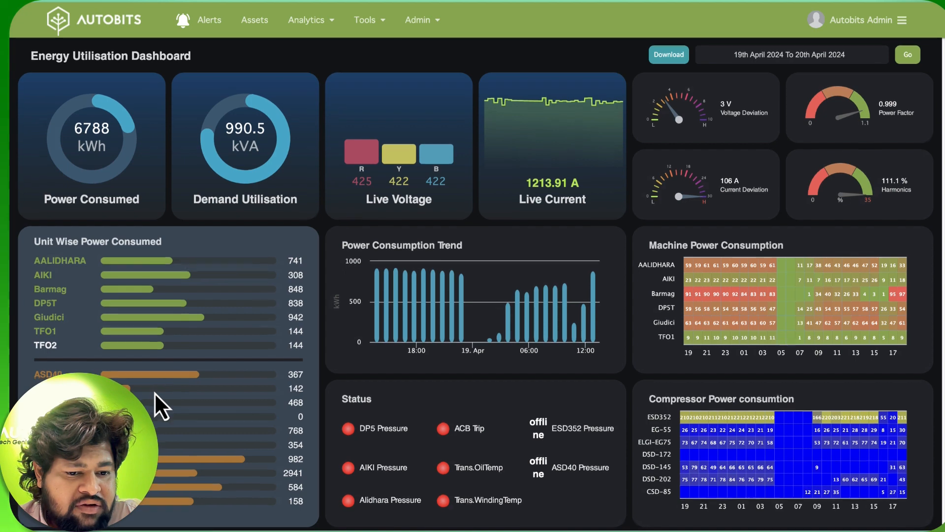
scroll(154, 391, "down", 1)
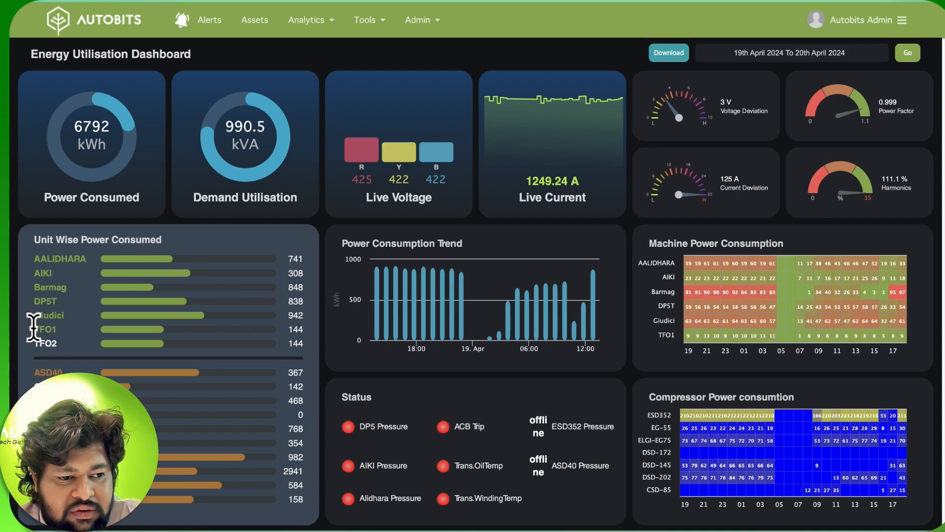
mouse_move(32, 328)
left_mouse_down()
mouse_move(53, 326)
mouse_move(33, 344)
left_mouse_up()
left_click(32, 345)
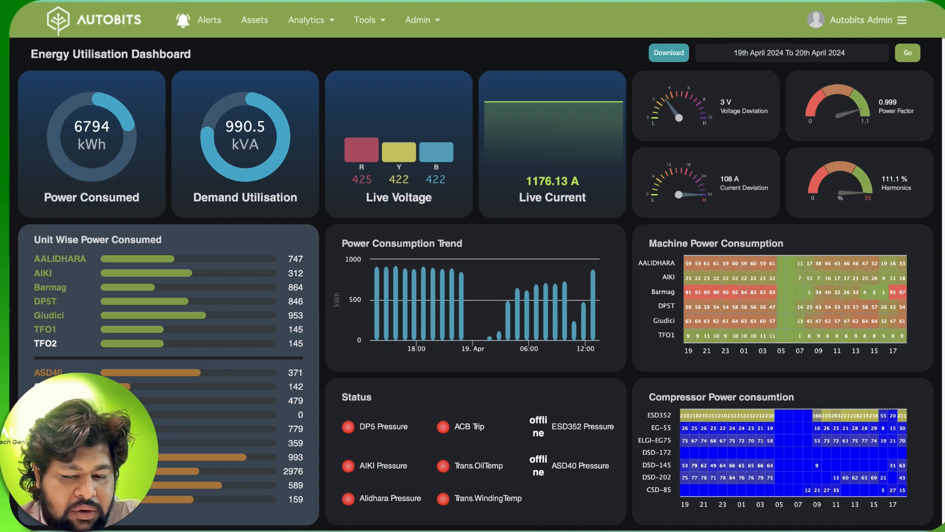
Step: Inspect the power consumption trend and the hourly values in the Machine Power Consumption heatmap, including the AALIDHARA, Barmag and TFO1 rows
mouse_move(382, 319)
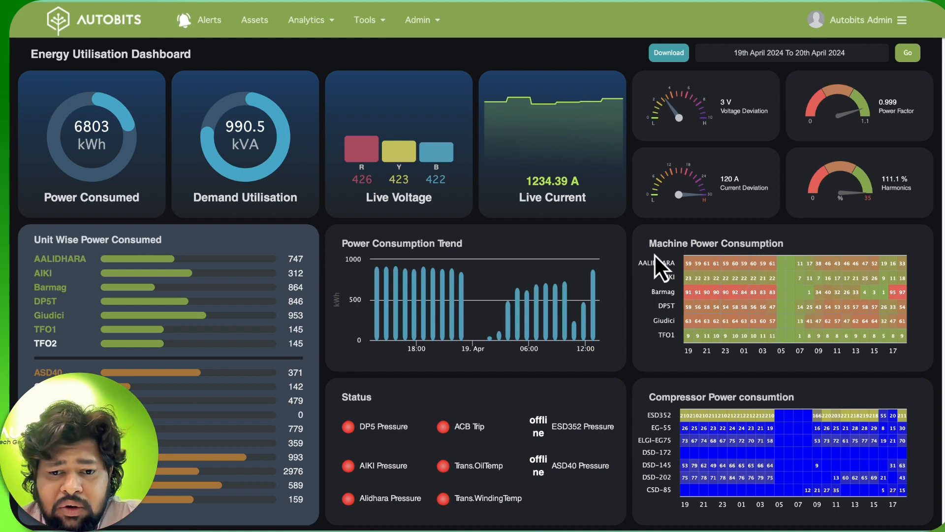
mouse_move(690, 276)
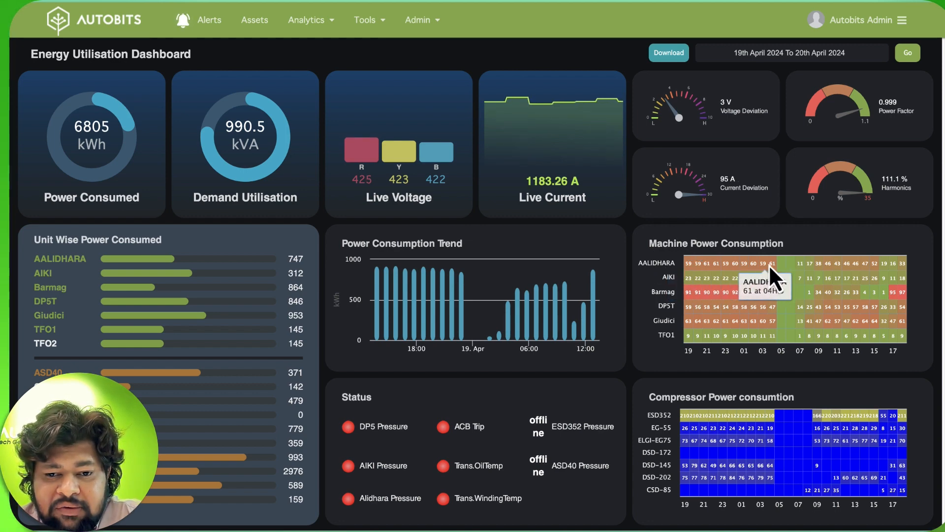
mouse_move(806, 259)
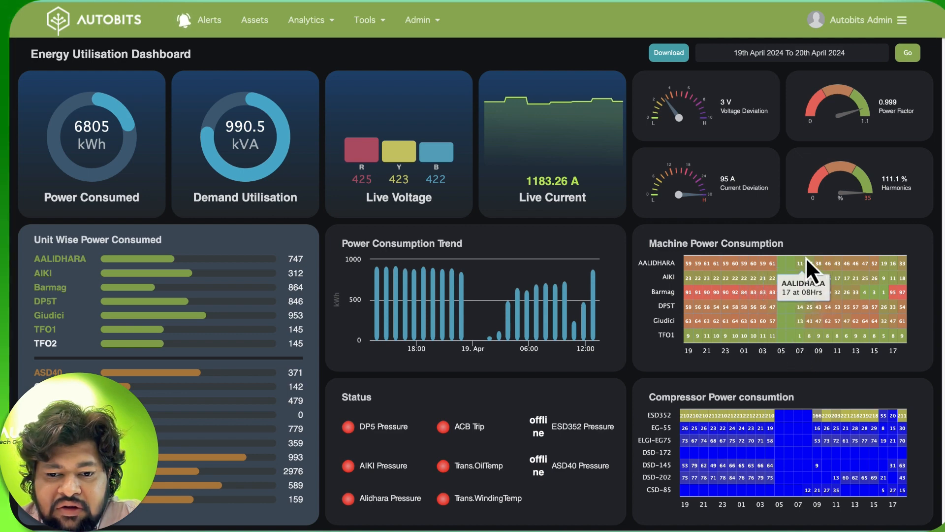
mouse_move(796, 345)
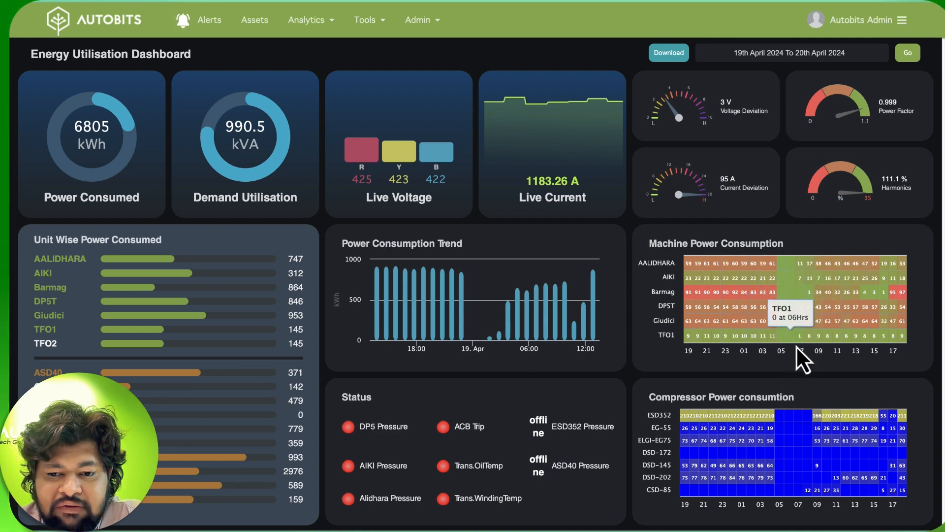
mouse_move(784, 279)
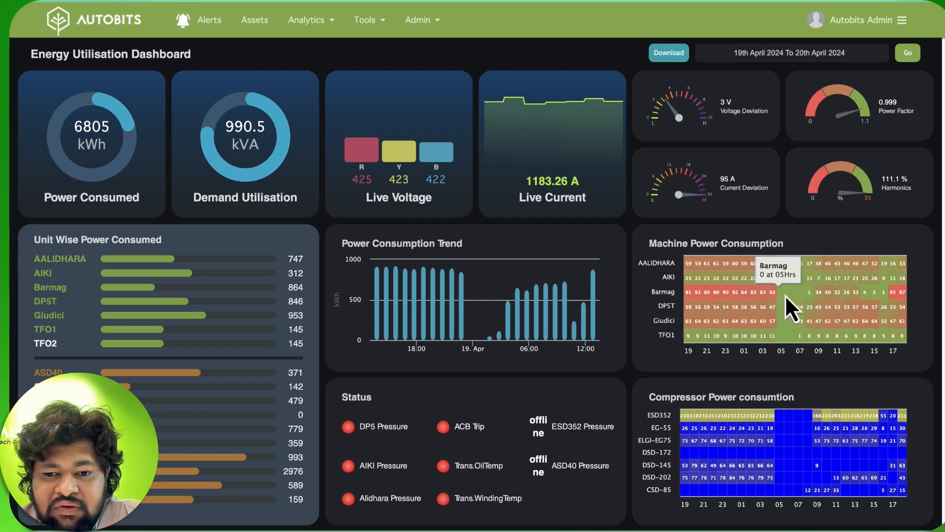
mouse_move(703, 302)
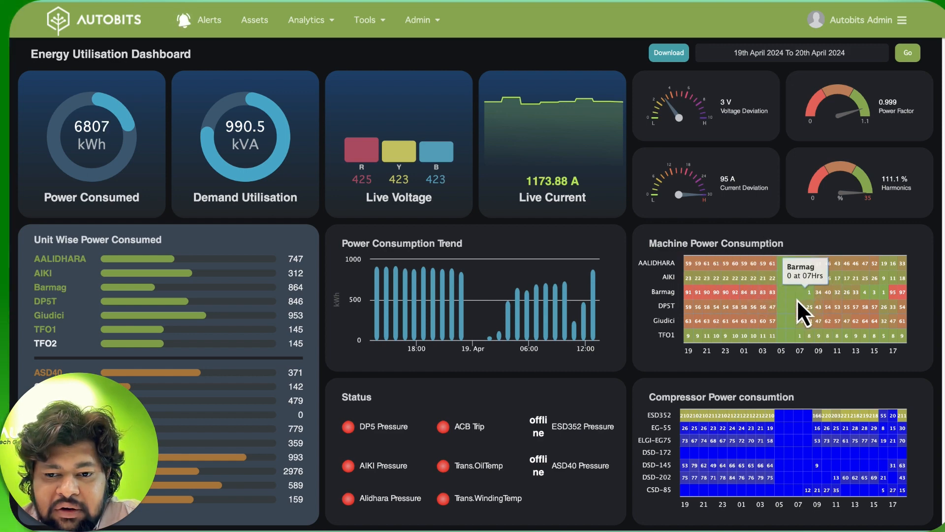
mouse_move(809, 297)
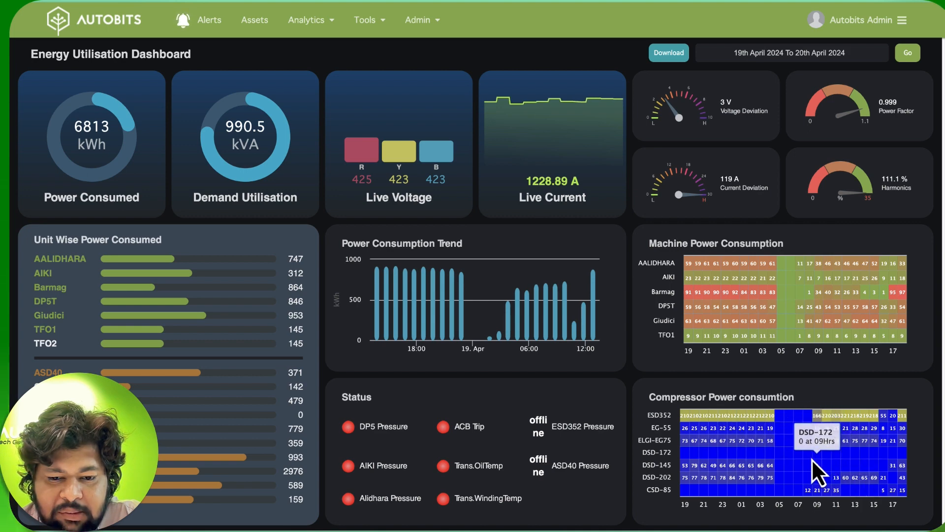
Step: Examine Demand Utilization, Demand Max and Machine Power Consumption in the Main Incomer table of the Factory Energy Report for 18th April 2024
scroll(790, 419, "down", 1)
scroll(790, 420, "up", 1)
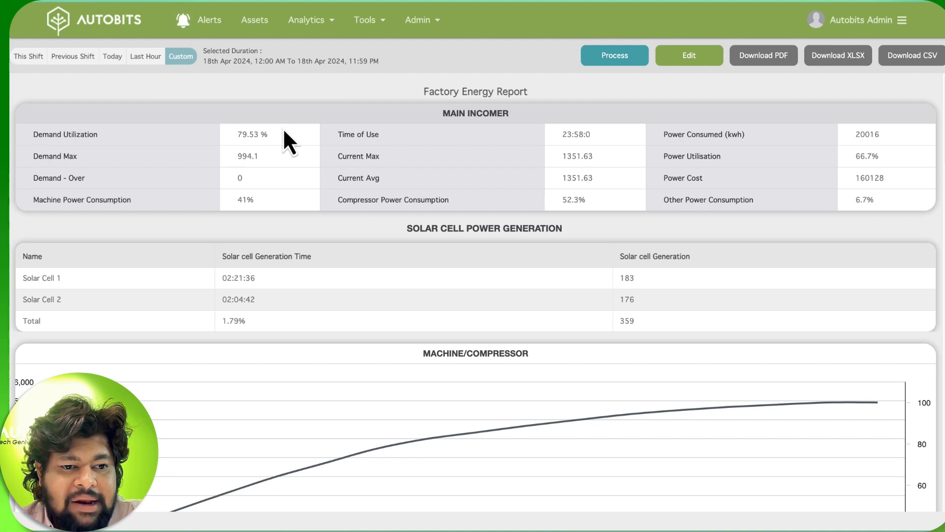
double_click(271, 135)
left_click(274, 137)
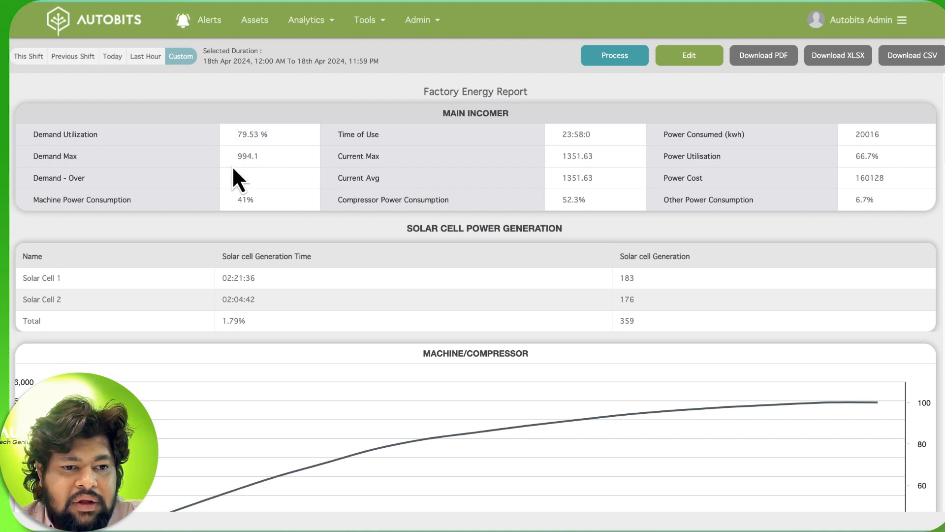
double_click(253, 156)
left_click(267, 158)
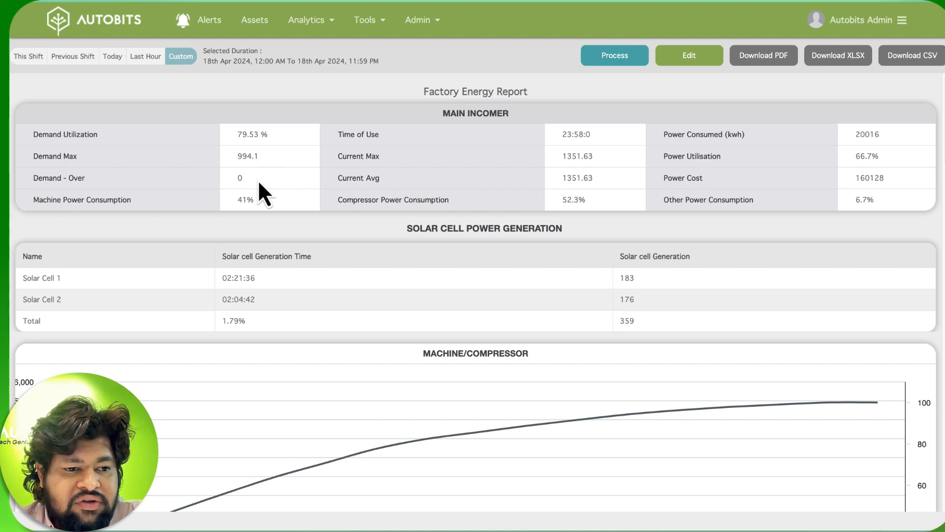
left_click(242, 194)
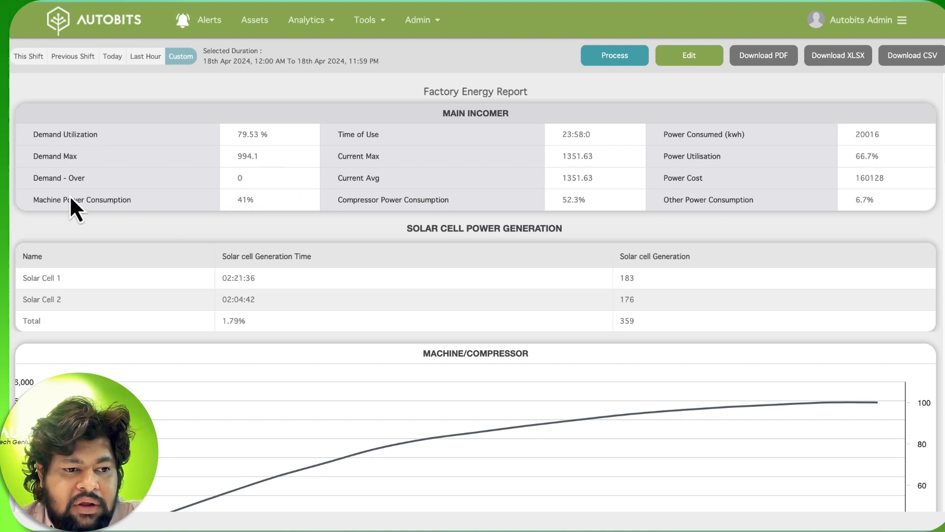
left_click_drag(39, 199, 120, 202)
left_click(120, 201)
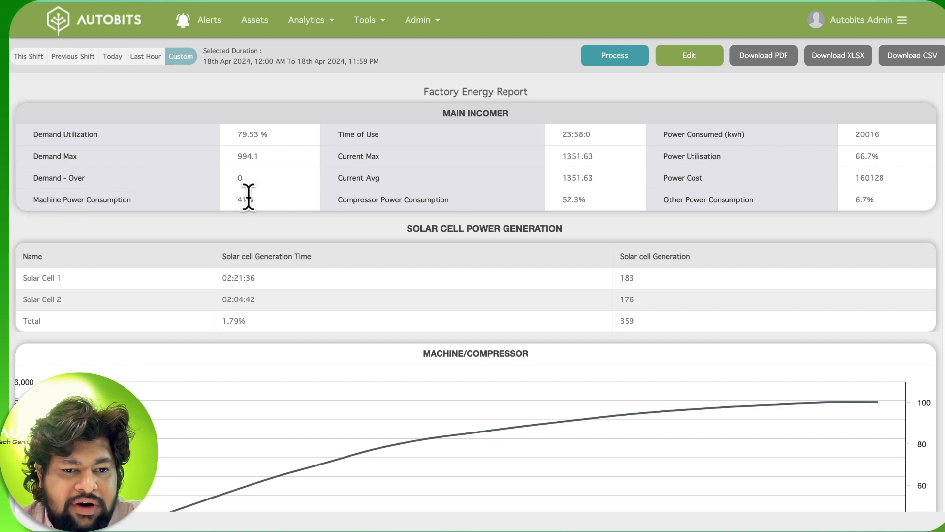
left_click(265, 199)
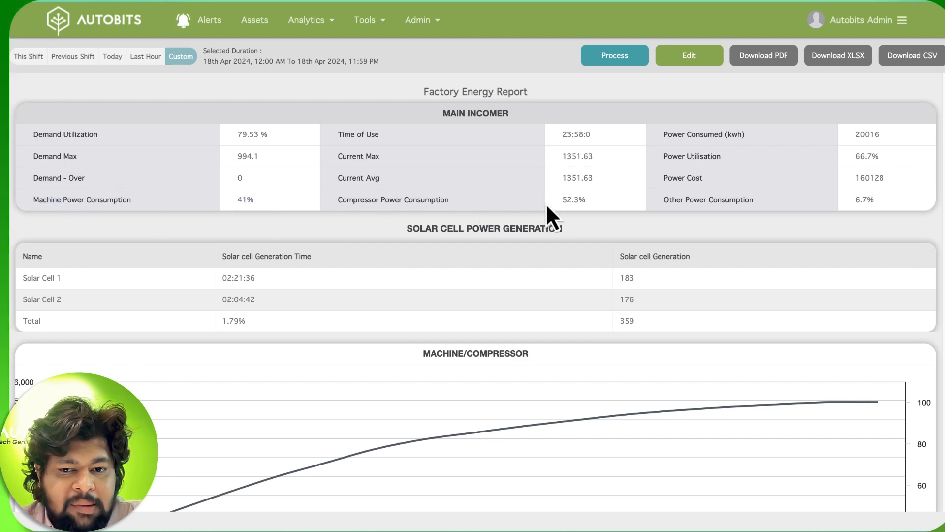
Step: Check the Compressor Power Consumption, Time of Use and Power Cost figures in the Main Incomer table
left_click_drag(562, 200, 594, 201)
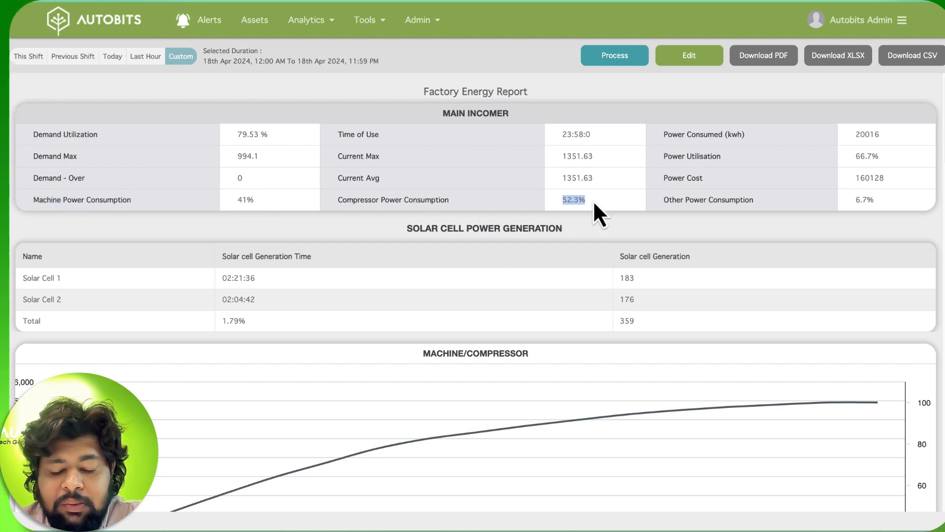
left_click(594, 203)
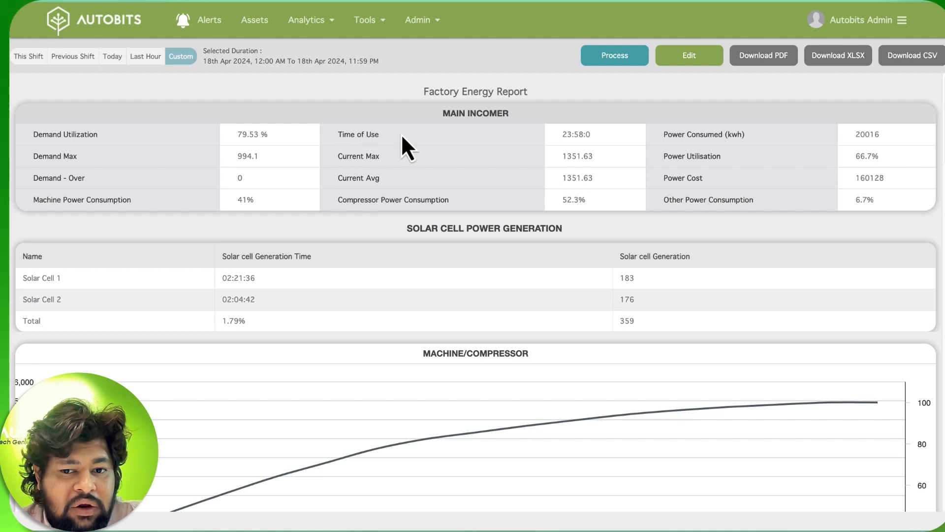
left_click_drag(558, 133, 597, 137)
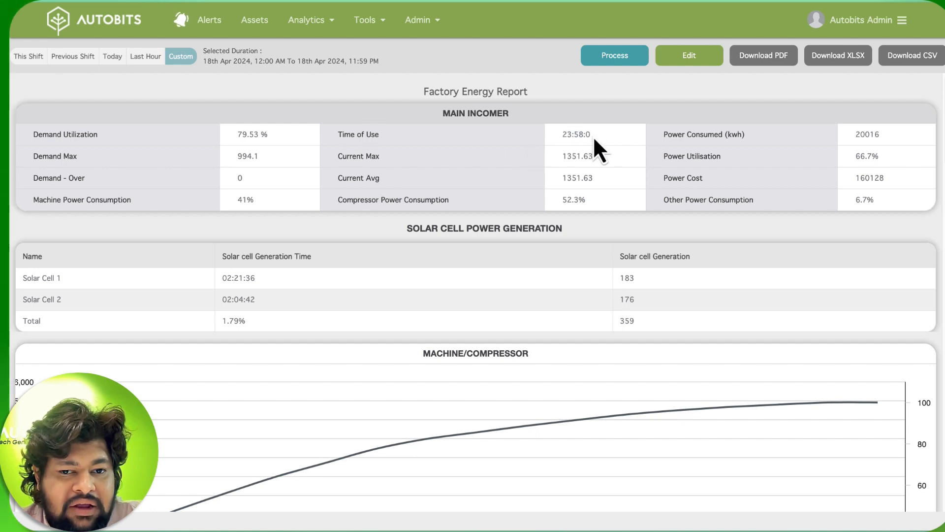
left_click(599, 138)
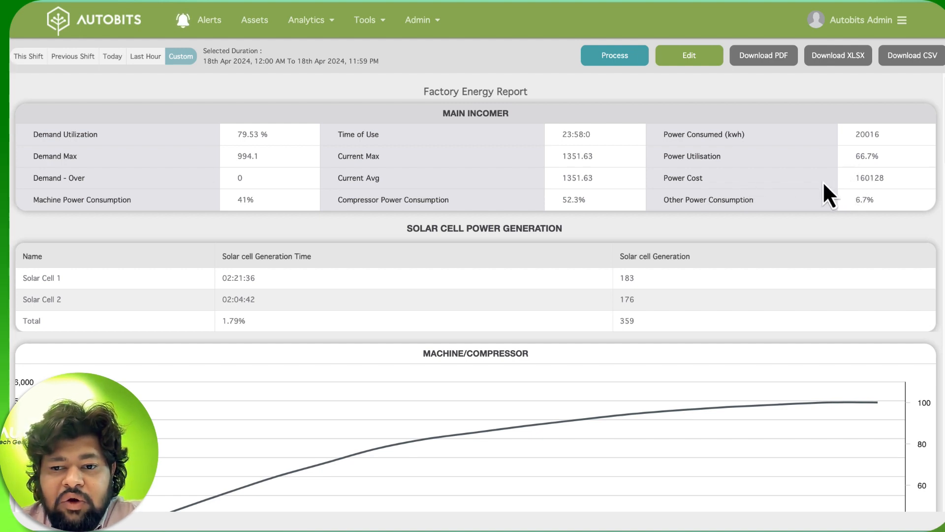
left_click_drag(855, 180, 897, 185)
left_click(896, 184)
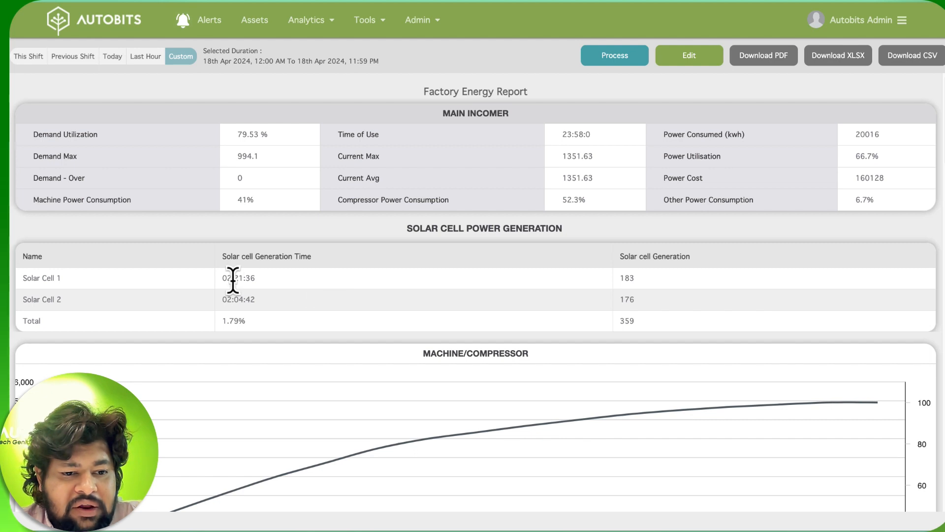
Step: Review the total solar cell generation and the Machine/Compressor consumption chart in the Factory Energy Report
scroll(232, 279, "down", 2)
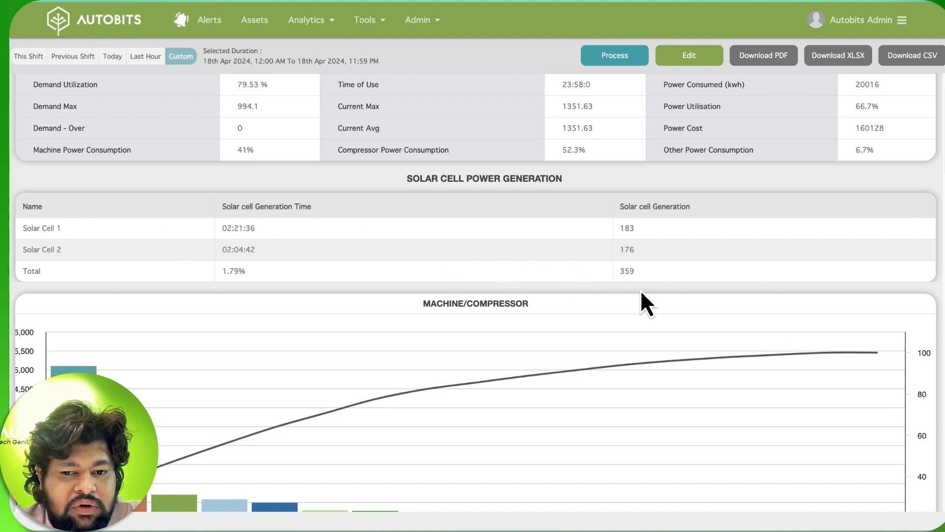
double_click(623, 271)
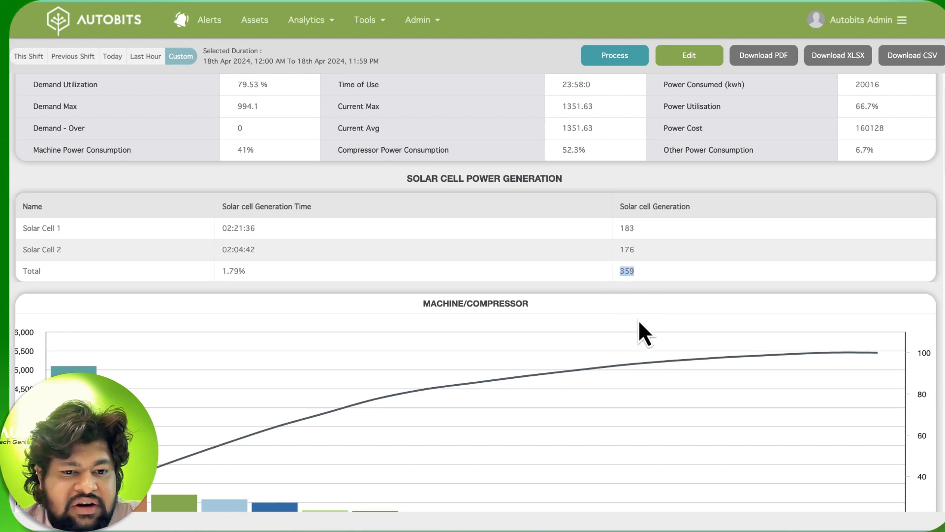
scroll(640, 323, "down", 4)
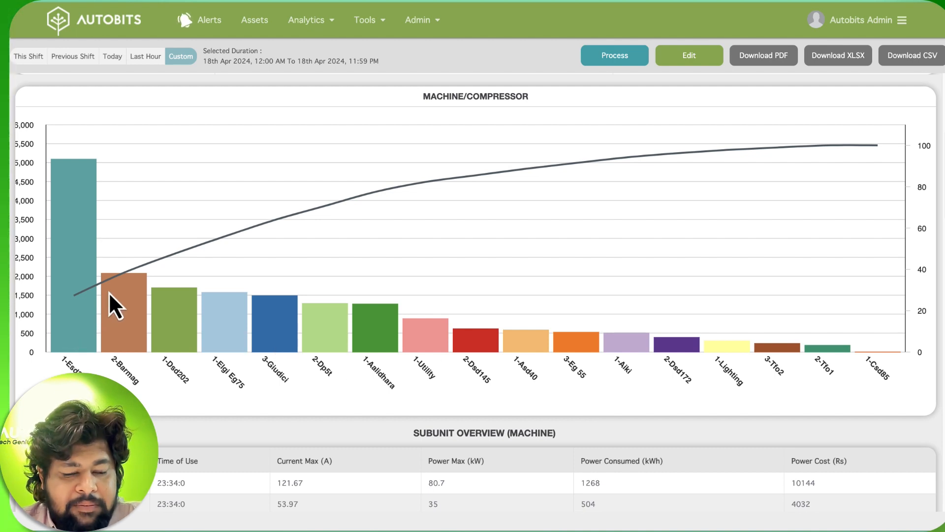
Step: Review the time of use, power consumed and power cost per unit in the machine and compressor Subunit Overview tables
scroll(143, 335, "down", 5)
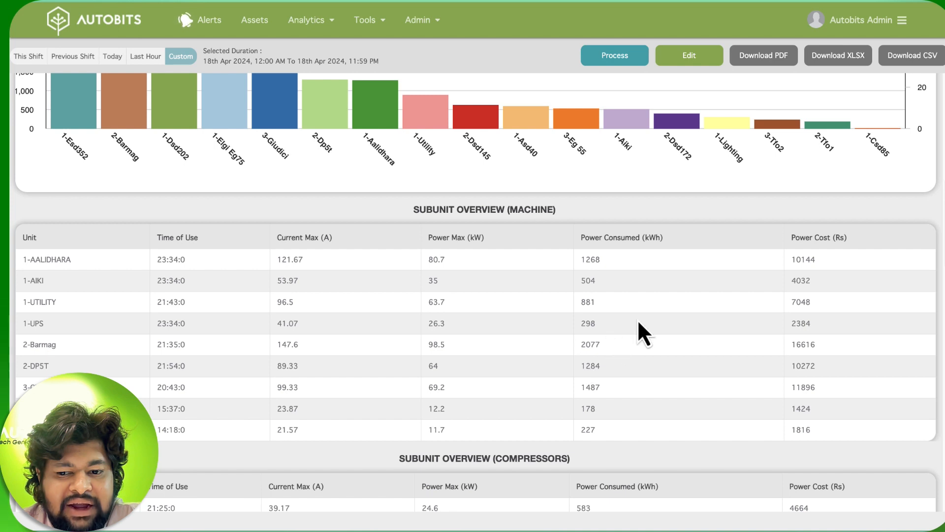
scroll(873, 339, "down", 5)
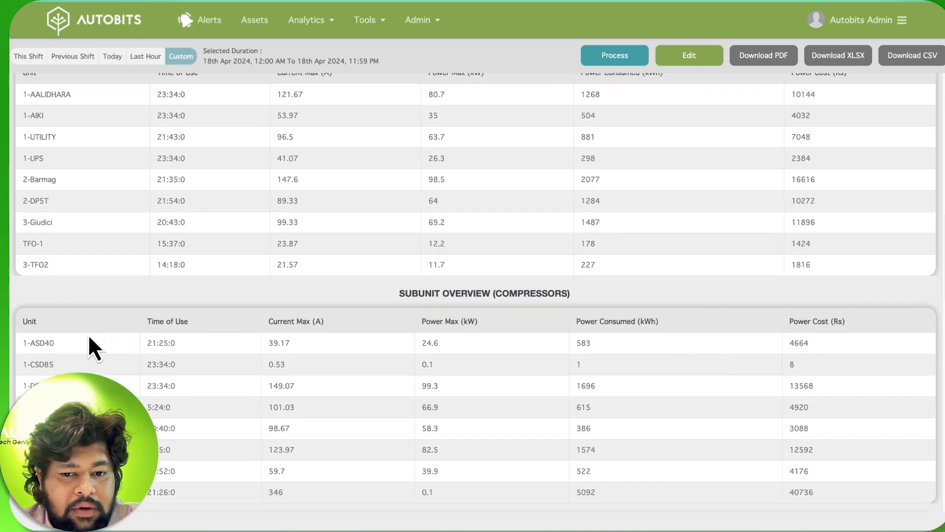
scroll(165, 169, "up", 2)
scroll(222, 238, "up", 3)
scroll(206, 312, "down", 6)
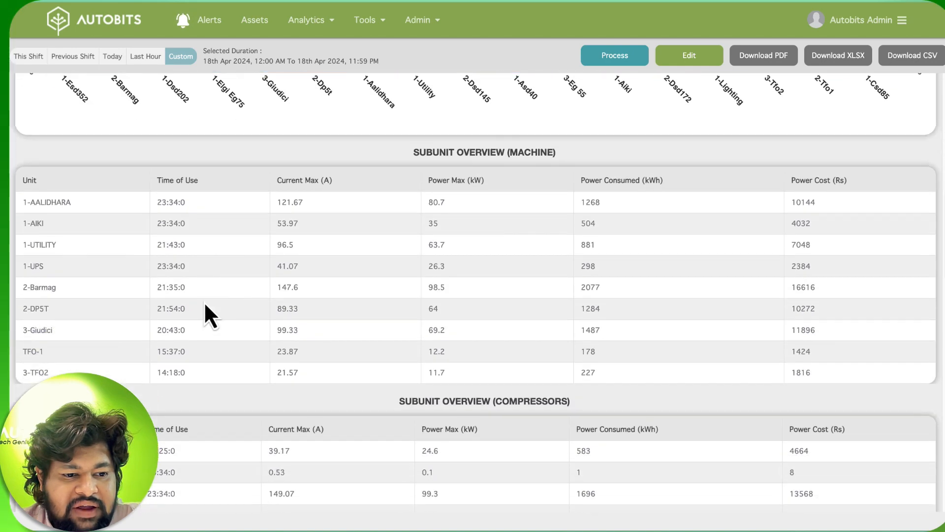
scroll(244, 298, "down", 1)
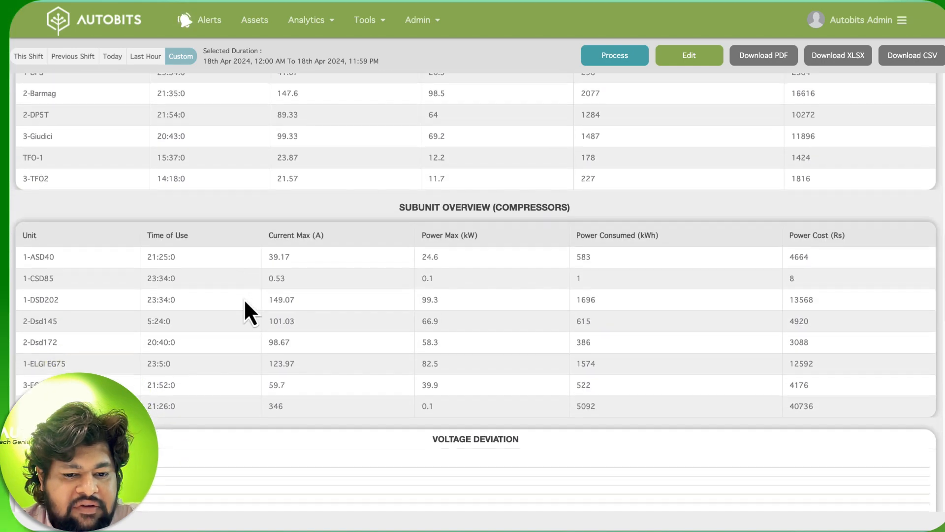
scroll(211, 294, "down", 2)
scroll(168, 276, "down", 3)
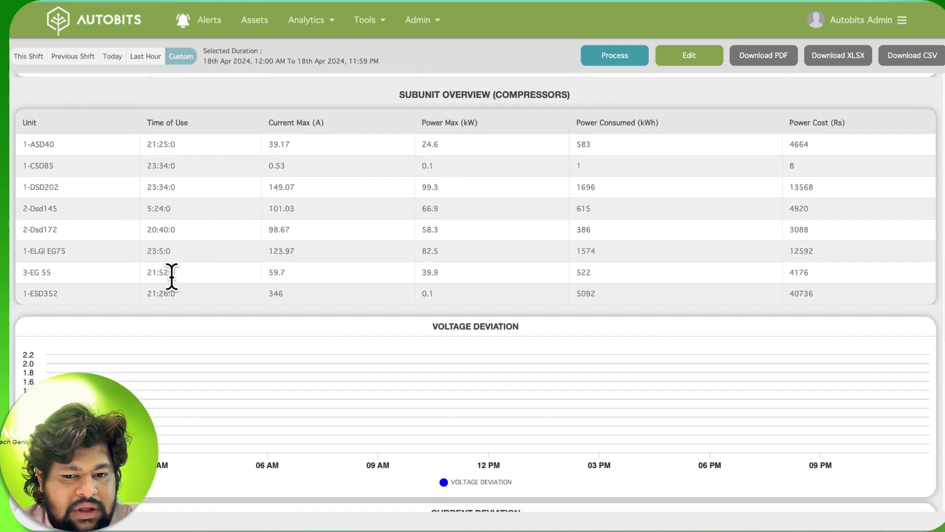
scroll(483, 281, "down", 2)
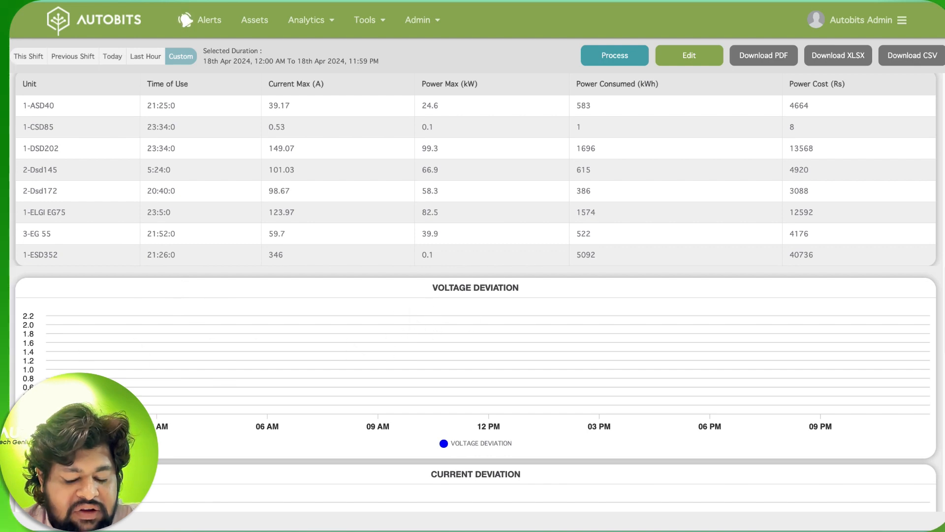
Step: Inspect the report's Voltage Deviation, Current Deviation, PF, Voltage Harmonics and Current Harmonics charts
scroll(466, 320, "down", 8)
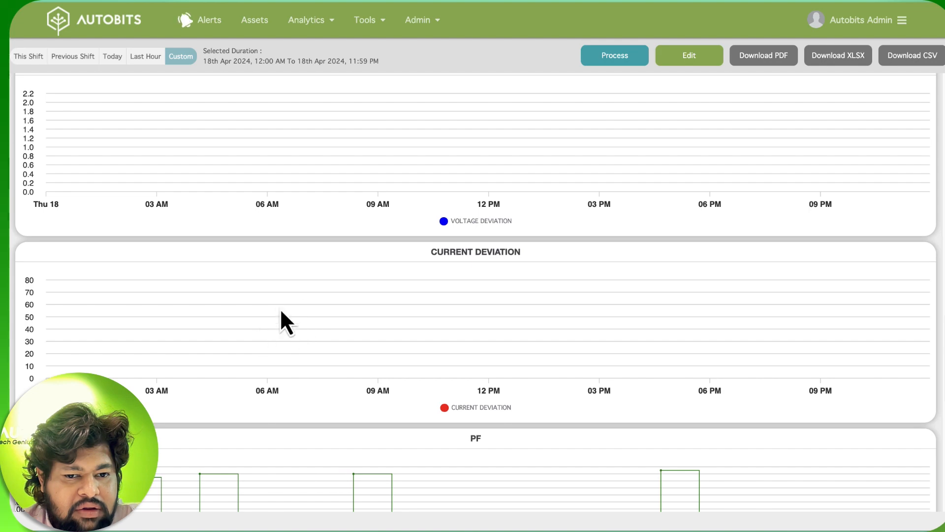
scroll(308, 329, "down", 4)
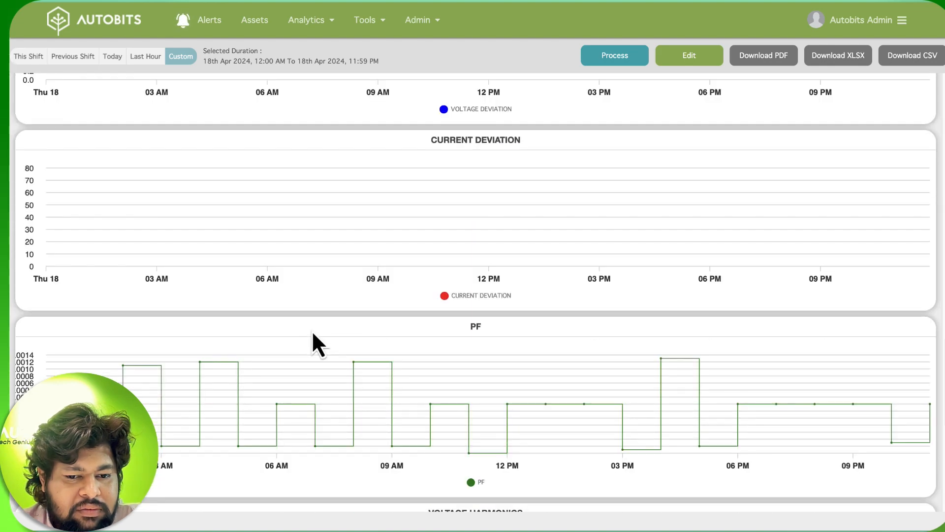
scroll(311, 330, "down", 5)
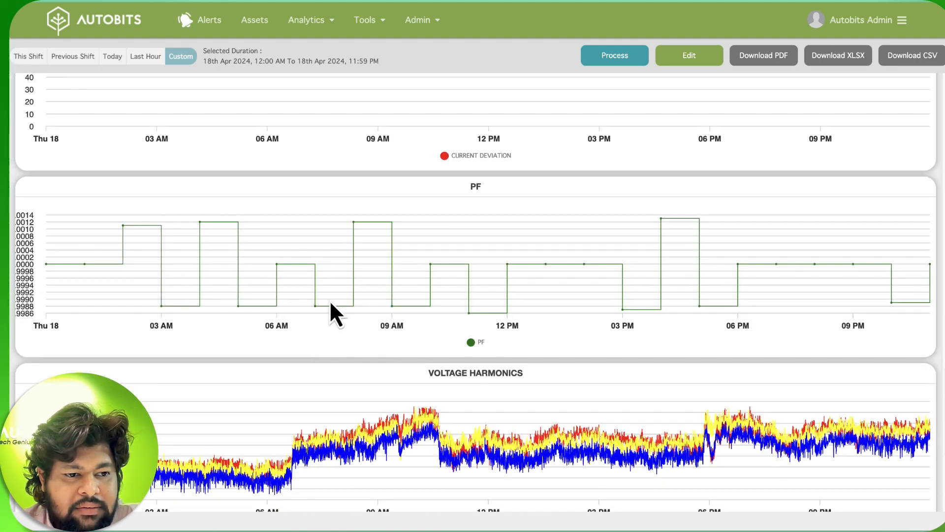
scroll(329, 302, "down", 5)
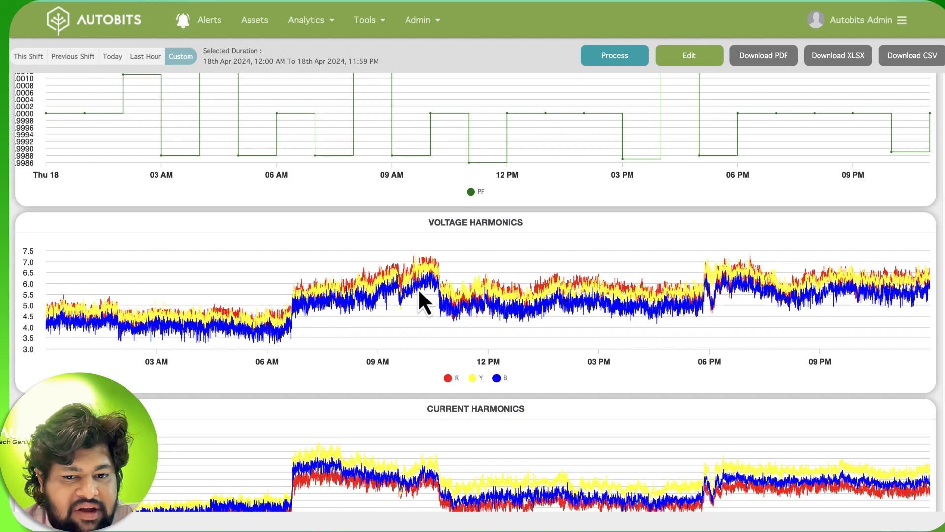
scroll(415, 295, "down", 3)
scroll(531, 229, "up", 5)
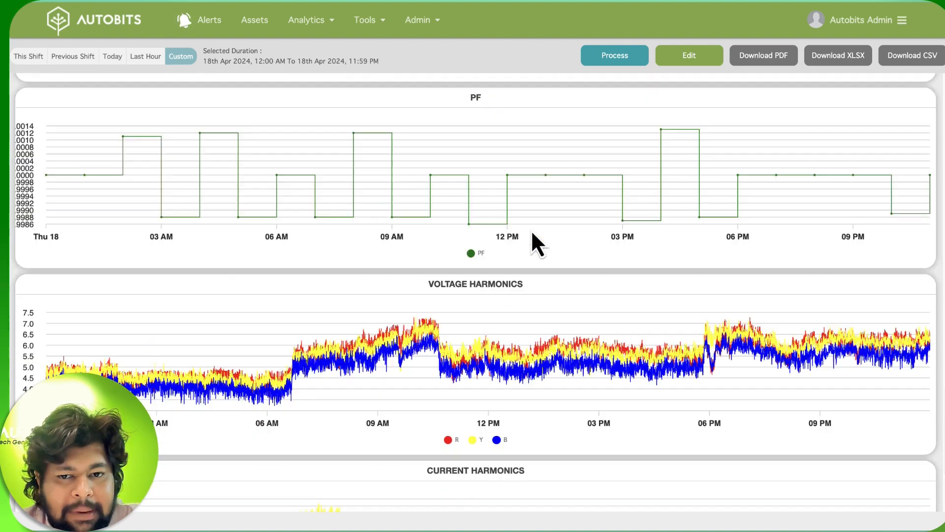
scroll(534, 241, "up", 15)
scroll(356, 285, "up", 3)
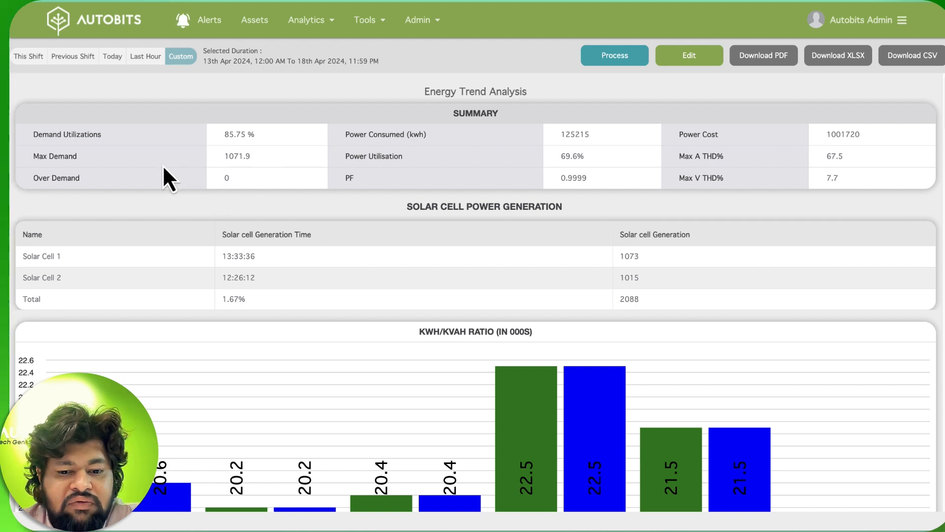
Step: Examine Demand Utilizations, PF and Power Utilisation in the Energy Trend Analysis summary for 13th to 18th April 2024
scroll(138, 142, "down", 1)
scroll(137, 141, "up", 1)
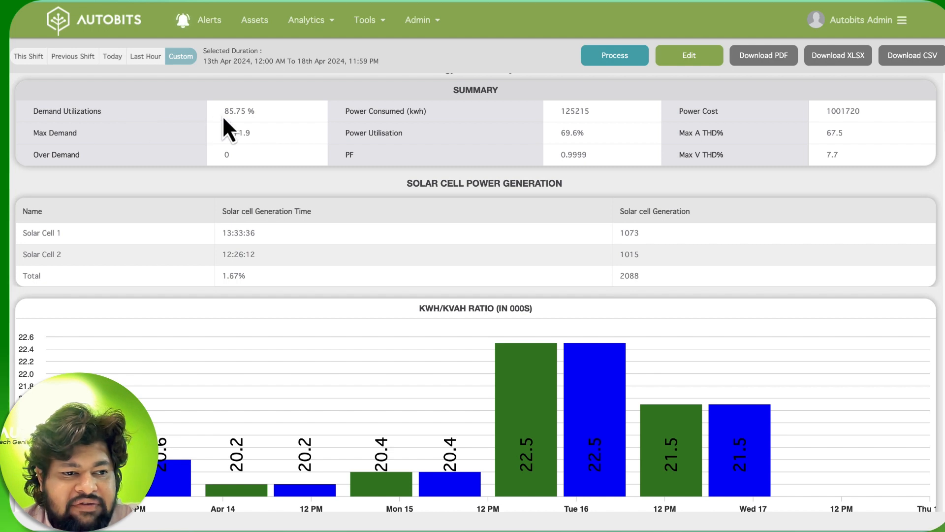
left_click_drag(234, 113, 267, 120)
left_click(267, 120)
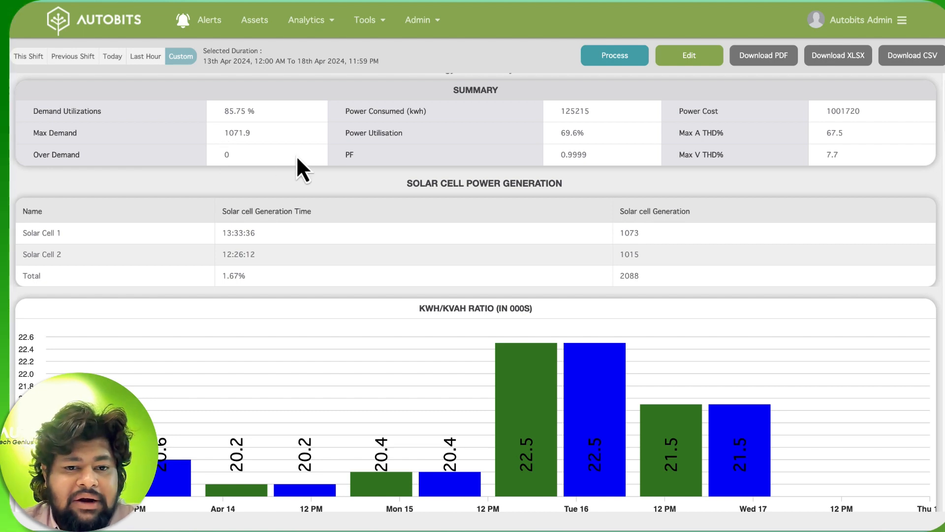
left_click_drag(561, 154, 558, 134)
left_click(595, 140)
left_click(558, 133)
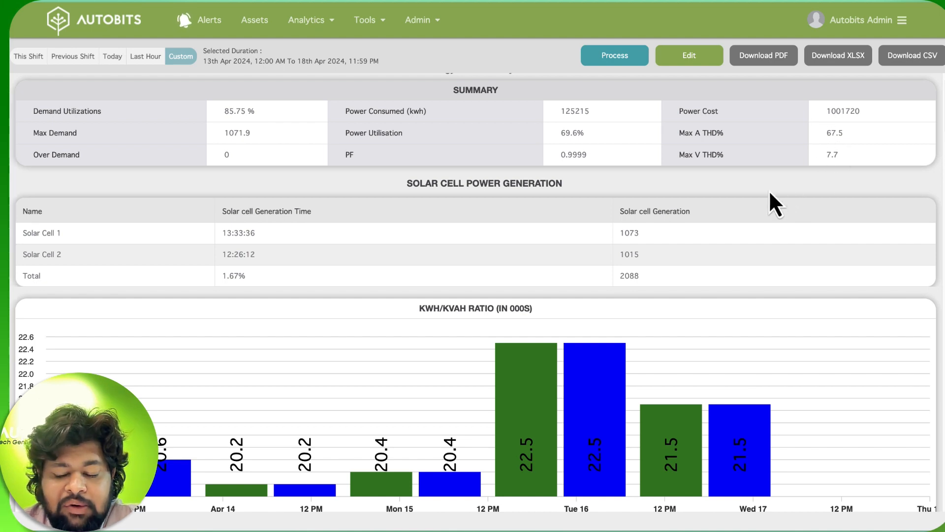
Step: Check the Max A THD% and Max V THD% values in the Energy Trend Analysis summary
double_click(835, 133)
left_click(836, 134)
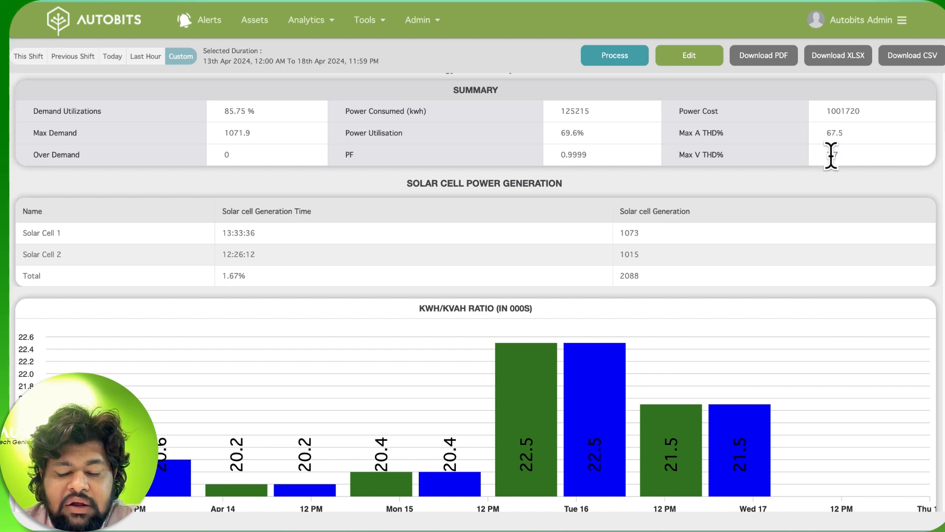
double_click(837, 133)
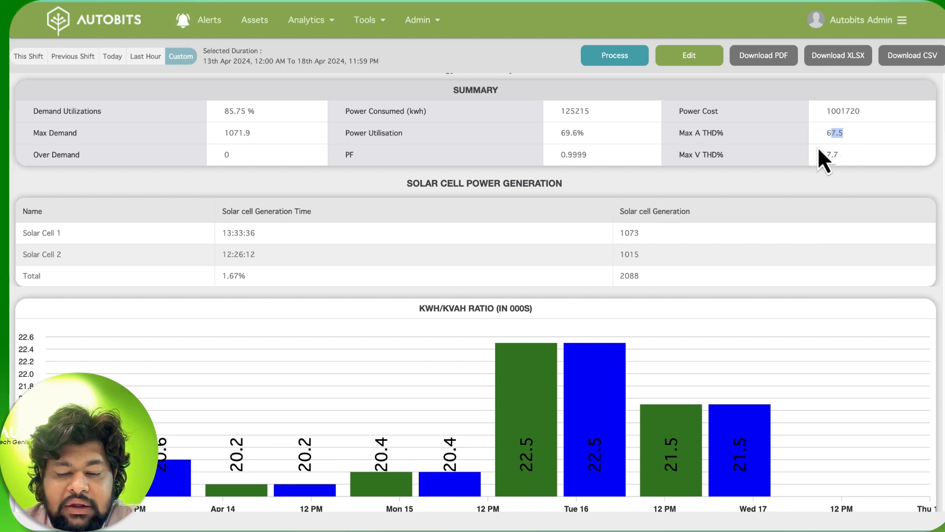
left_click(817, 147)
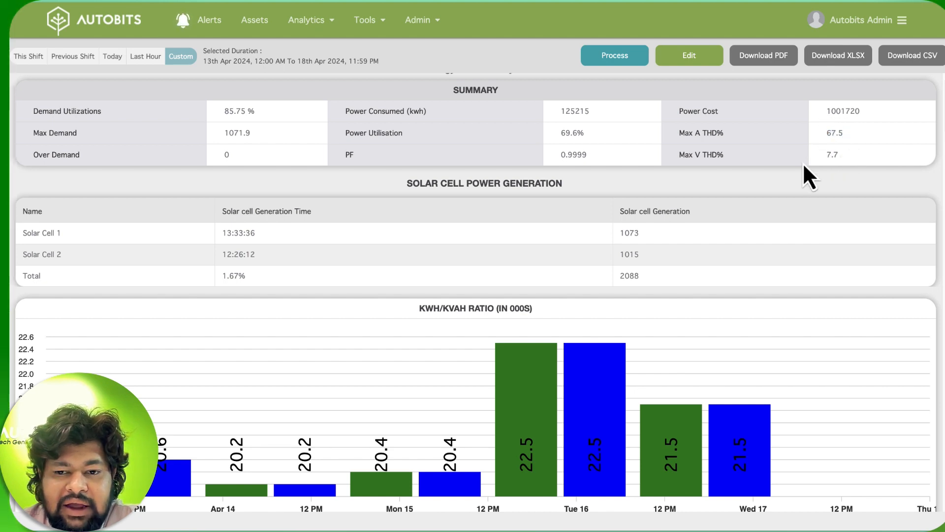
double_click(832, 154)
left_click(840, 155)
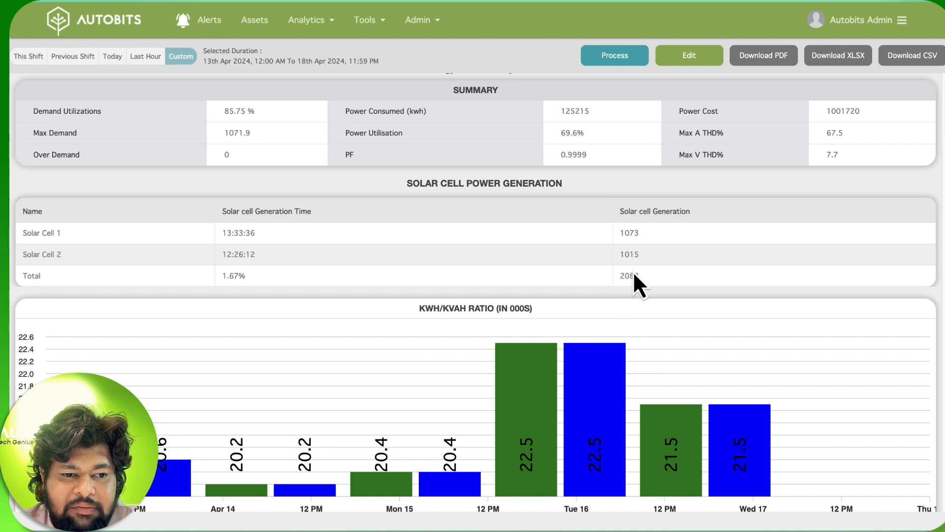
Step: Compare the daily KWH and KVAH values in the KWH/KVAH Ratio chart of the Energy Trend Analysis
scroll(605, 295, "down", 3)
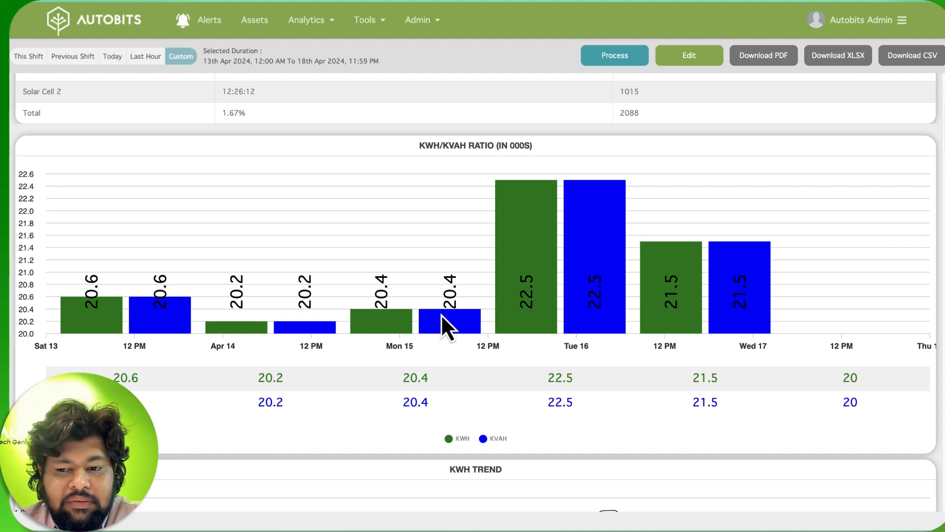
scroll(442, 322, "down", 3)
scroll(57, 315, "up", 5)
scroll(335, 322, "down", 3)
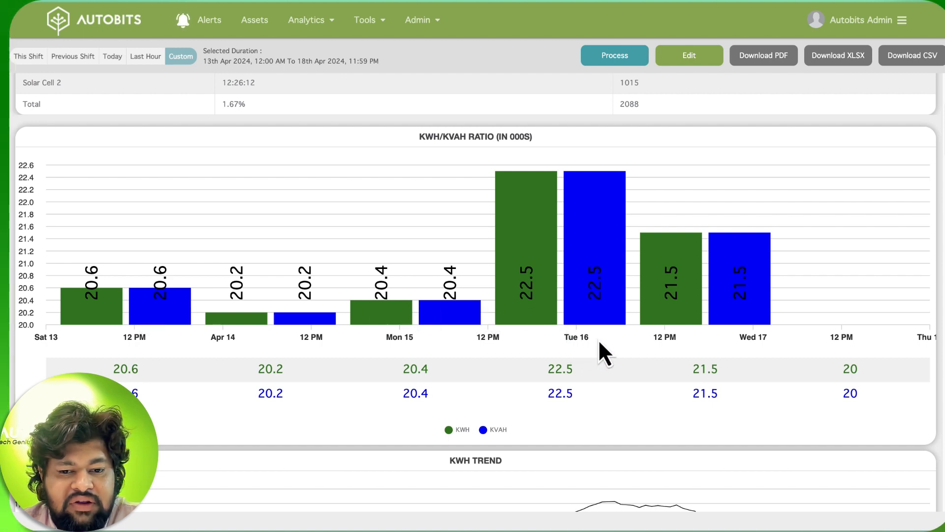
Step: Review the KWH Trend by machine and the daily Max KVA / Current Analysis chart
scroll(561, 344, "down", 4)
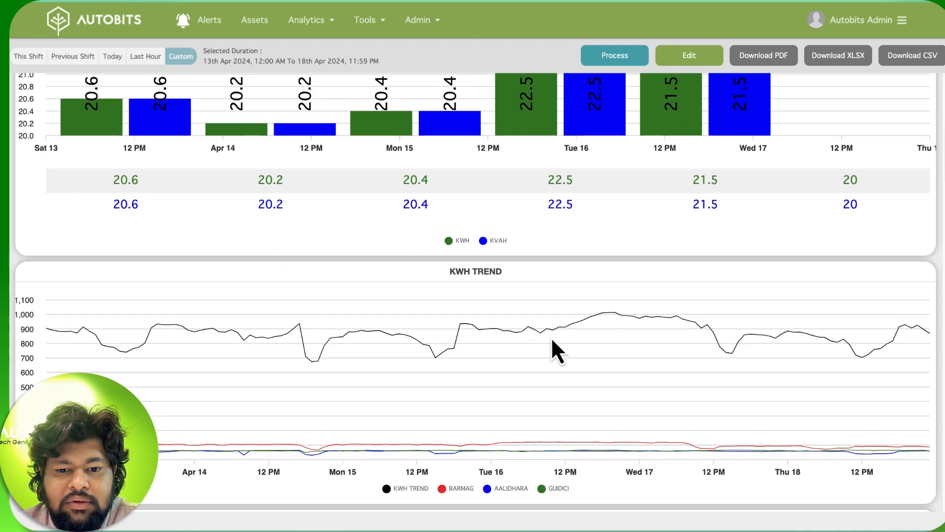
scroll(492, 315, "down", 2)
scroll(394, 270, "up", 1)
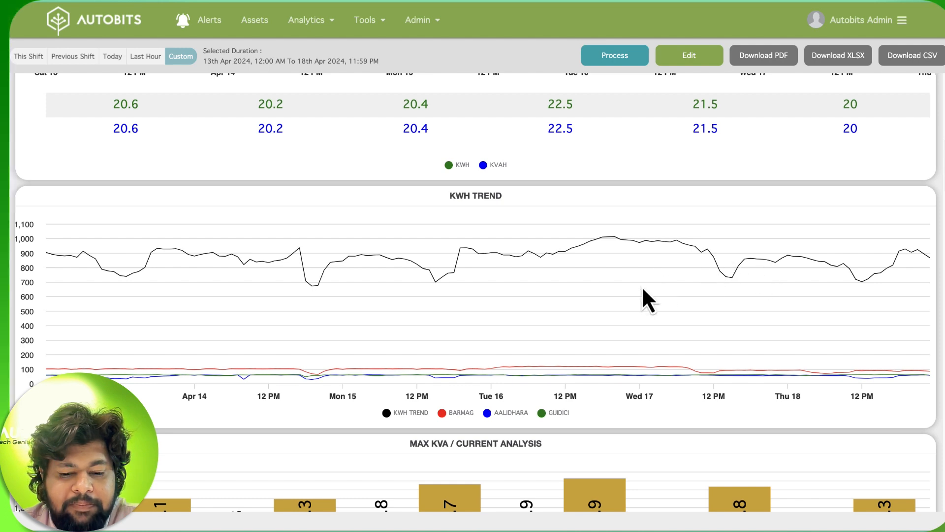
scroll(642, 286, "down", 5)
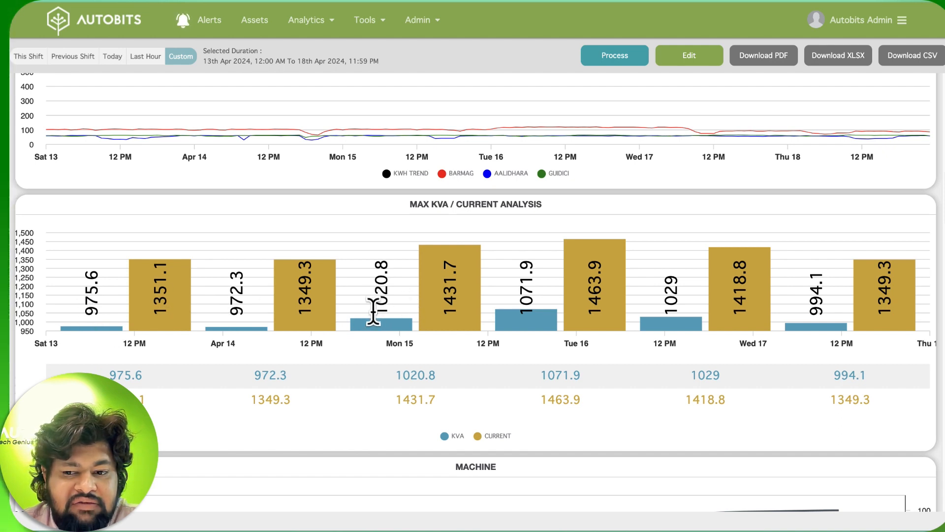
scroll(353, 329, "down", 2)
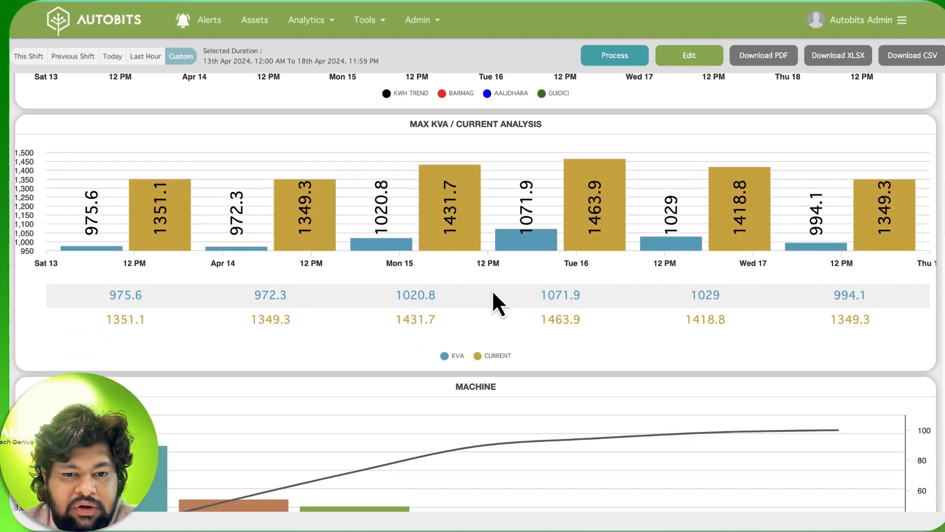
Step: Compare the consumption and cumulative percentages of each unit in the Machine and Compressor charts
scroll(483, 295, "down", 5)
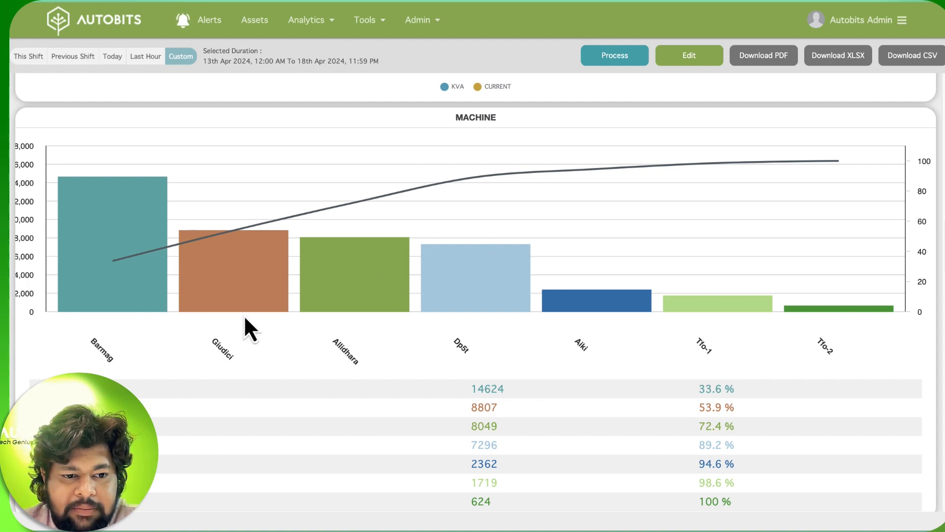
scroll(245, 318, "down", 8)
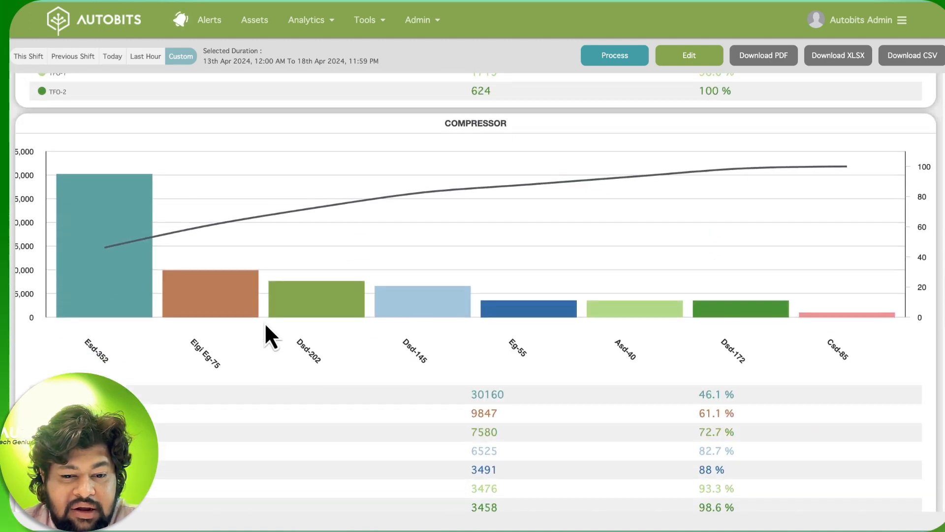
scroll(265, 325, "down", 3)
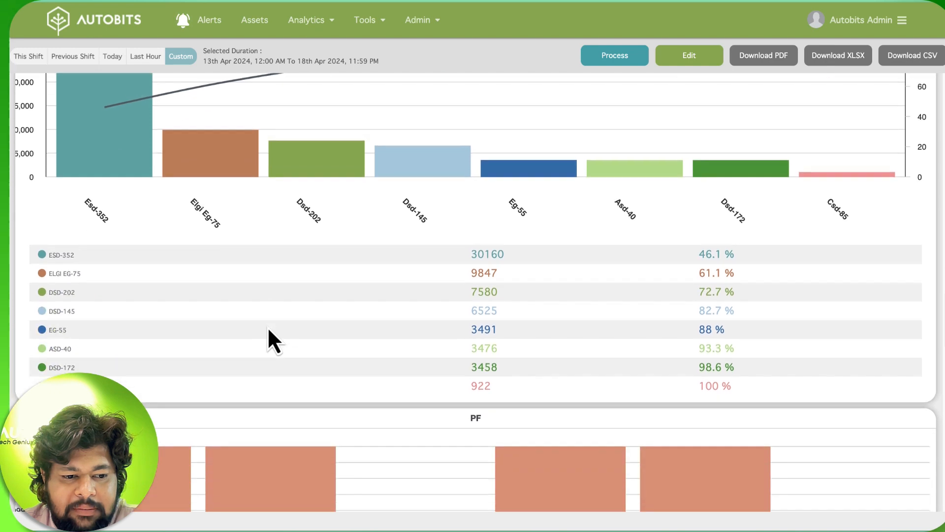
Step: Inspect the daily PF chart and the minimum, average and maximum values in the Voltage Analysis and Current Analysis charts
scroll(269, 329, "down", 5)
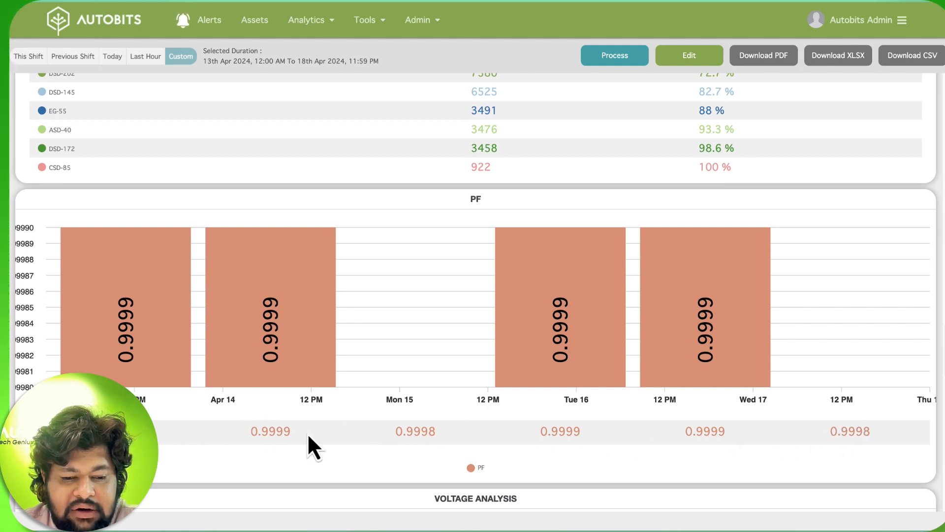
scroll(183, 425, "down", 2)
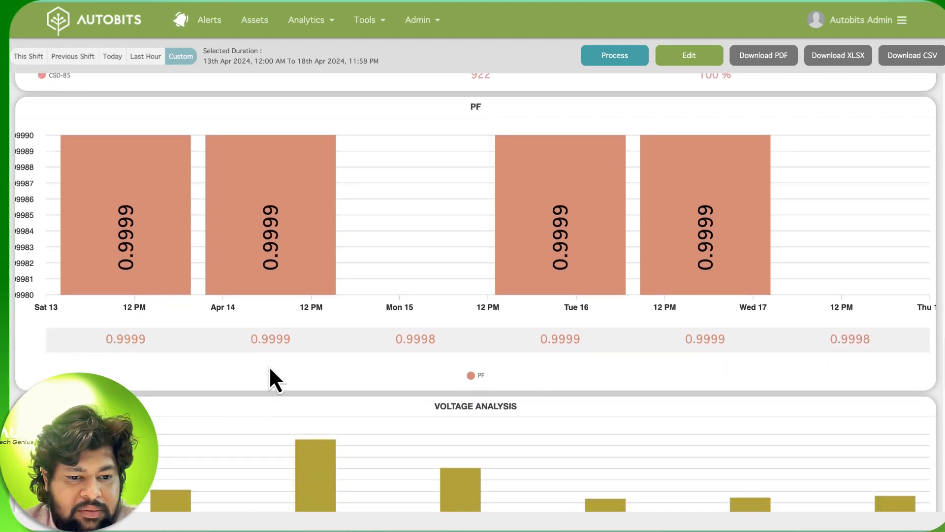
scroll(270, 370, "down", 6)
scroll(291, 362, "up", 1)
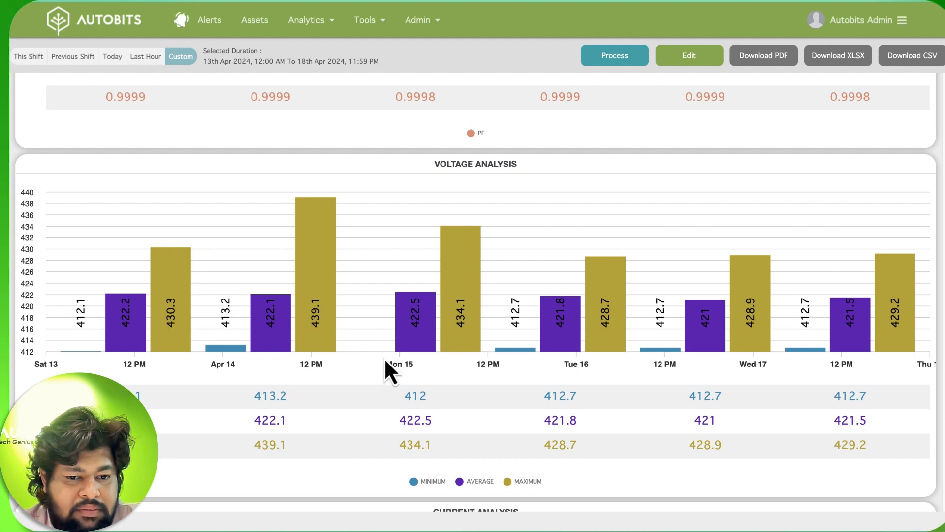
scroll(384, 357, "down", 7)
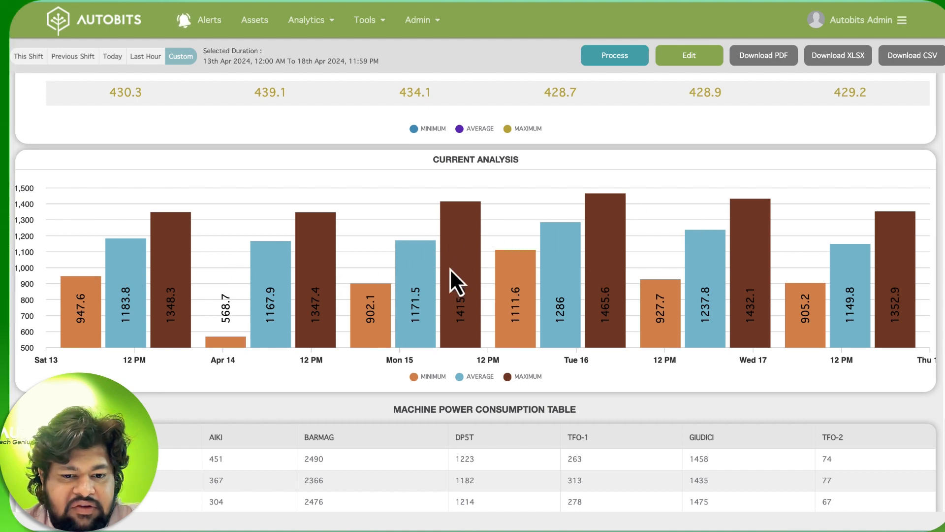
Step: Examine the Machine Power Consumption Table and the Compressor Power Consumption Table at the end of the report
scroll(517, 285, "down", 3)
scroll(516, 300, "down", 2)
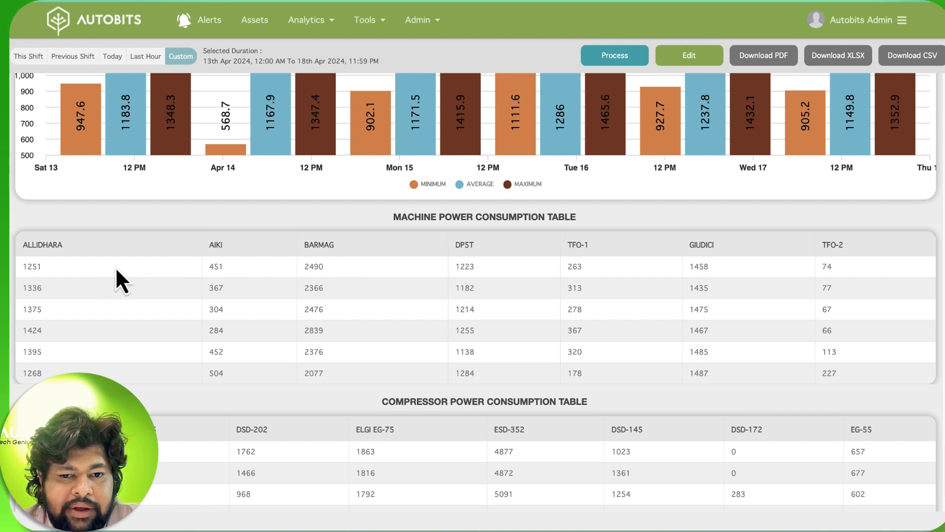
scroll(148, 266, "down", 1)
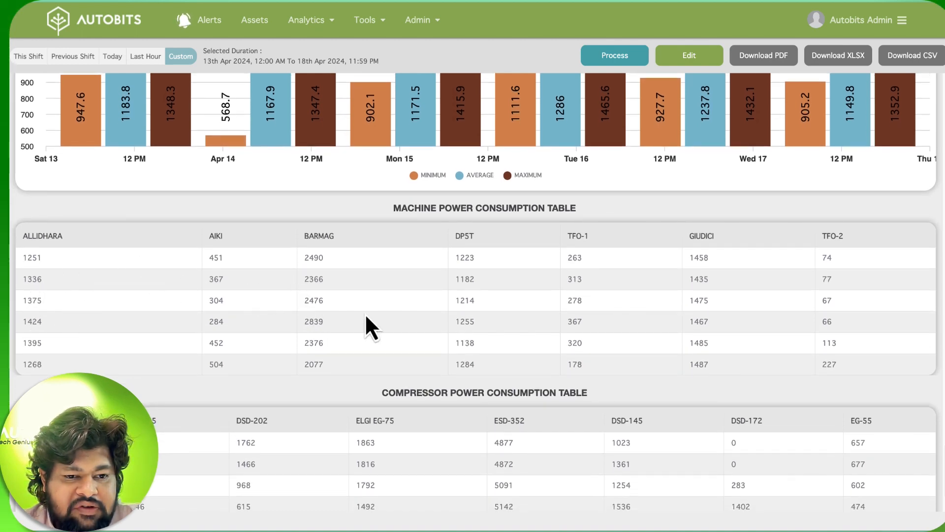
scroll(689, 296, "down", 3)
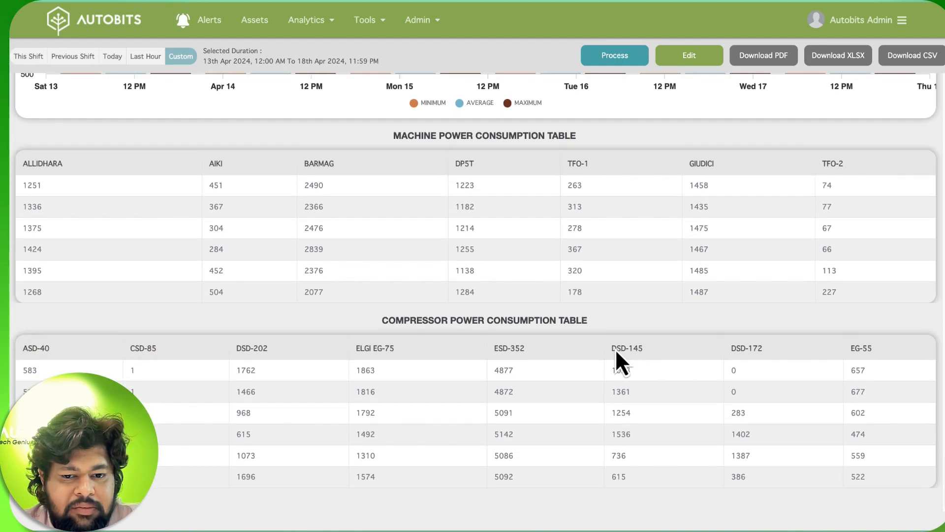
Step: Return to the KWH/KVAH Ratio chart in the Energy Trend Analysis
scroll(295, 276, "up", 3)
scroll(257, 265, "up", 20)
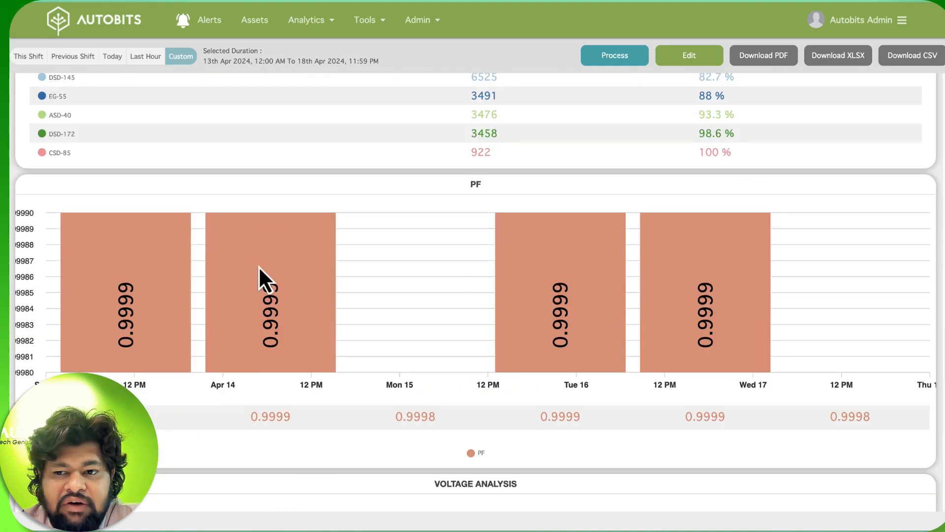
scroll(276, 251, "up", 15)
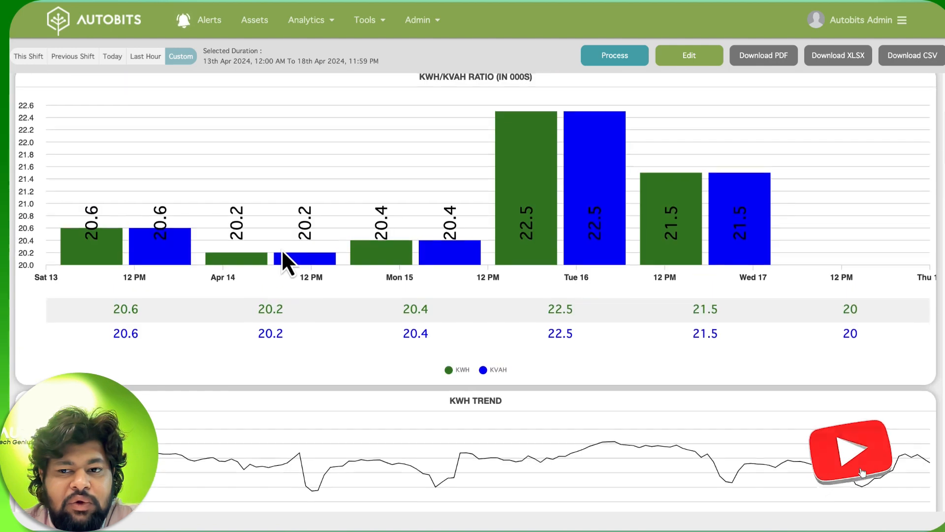